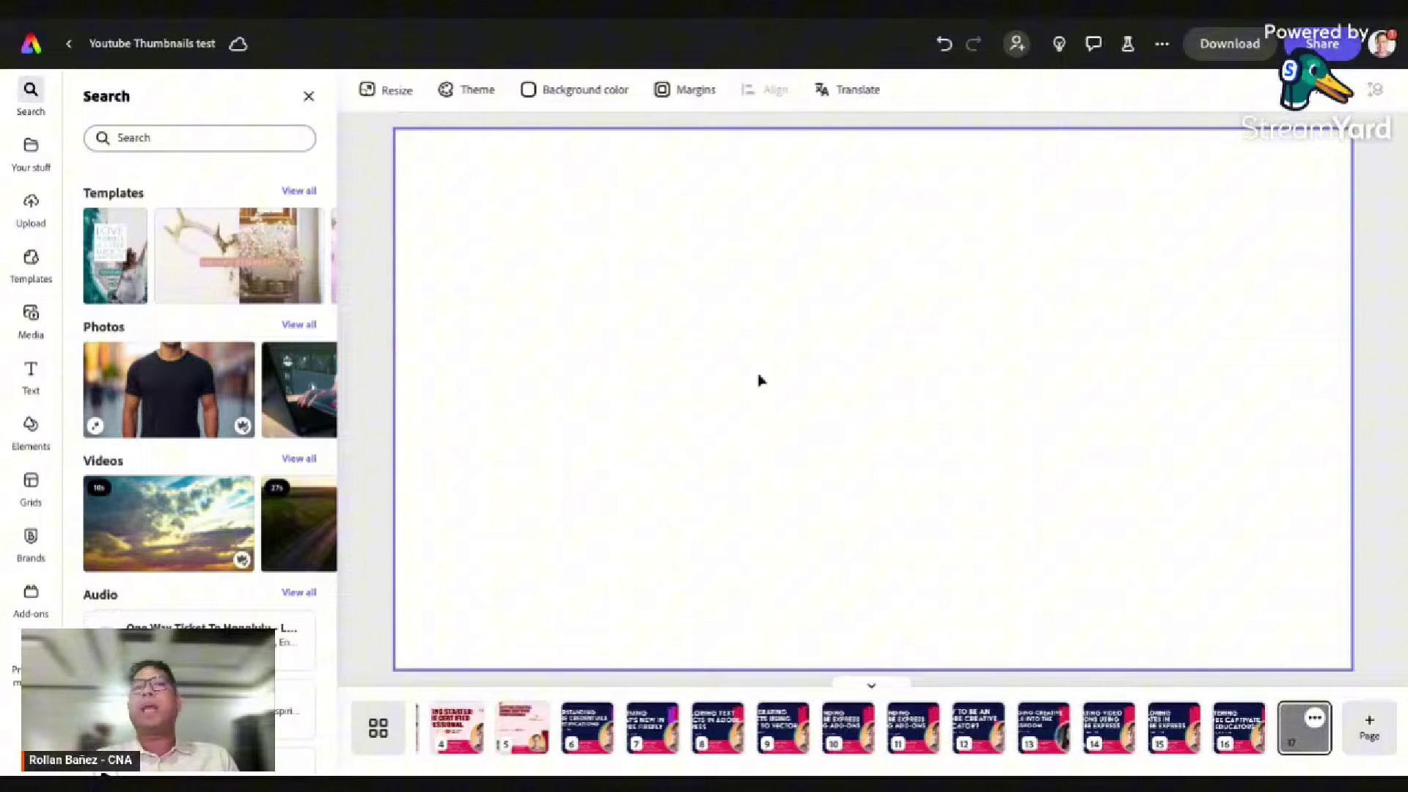
# Step: Add a default 'Add your new text' box and move it toward the page's upper left
pyautogui.click(31, 372)
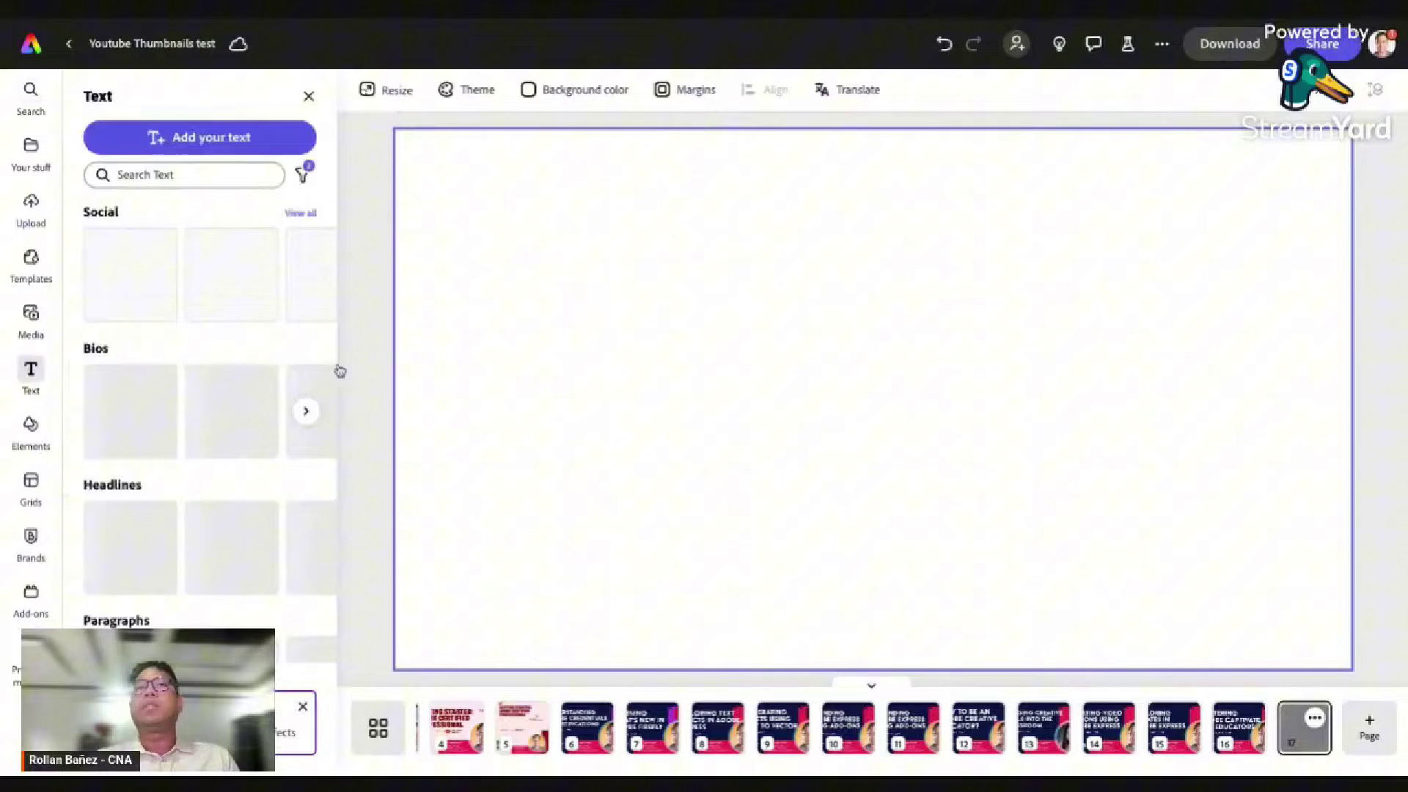
pyautogui.click(200, 137)
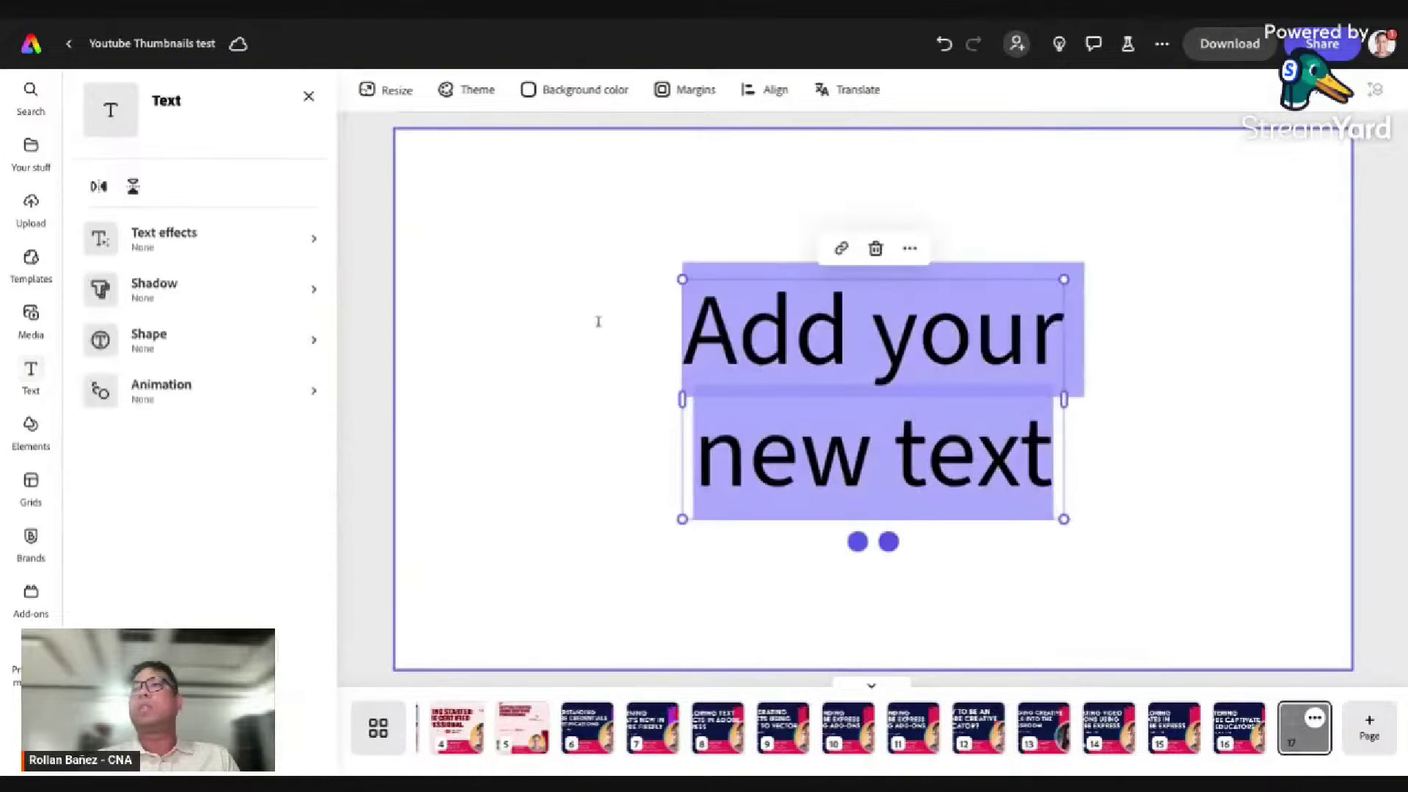
pyautogui.press('Escape')
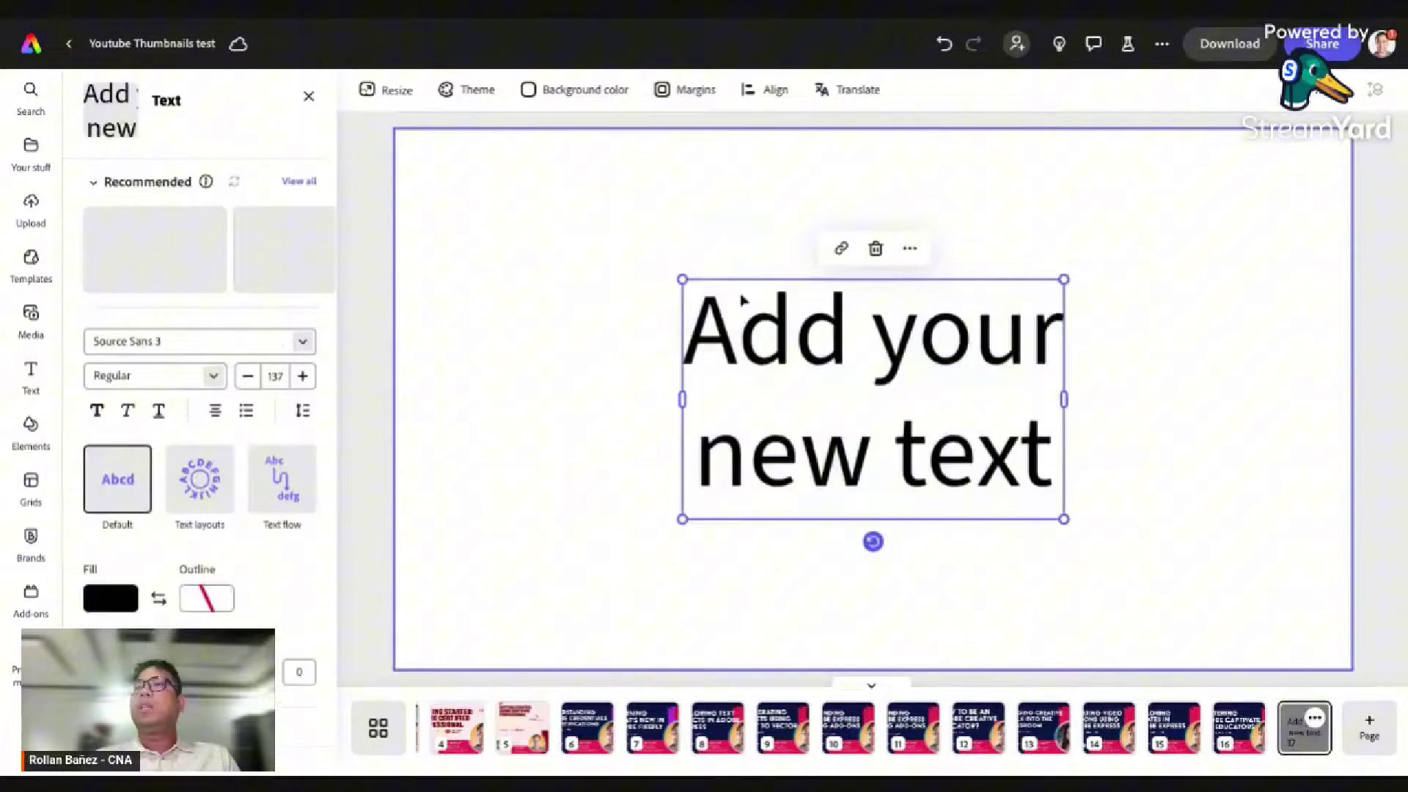
pyautogui.moveTo(717, 287); pyautogui.dragTo(550, 226)
# Step: Enter the text box and select all of its placeholder text
pyautogui.doubleClick(585, 281)
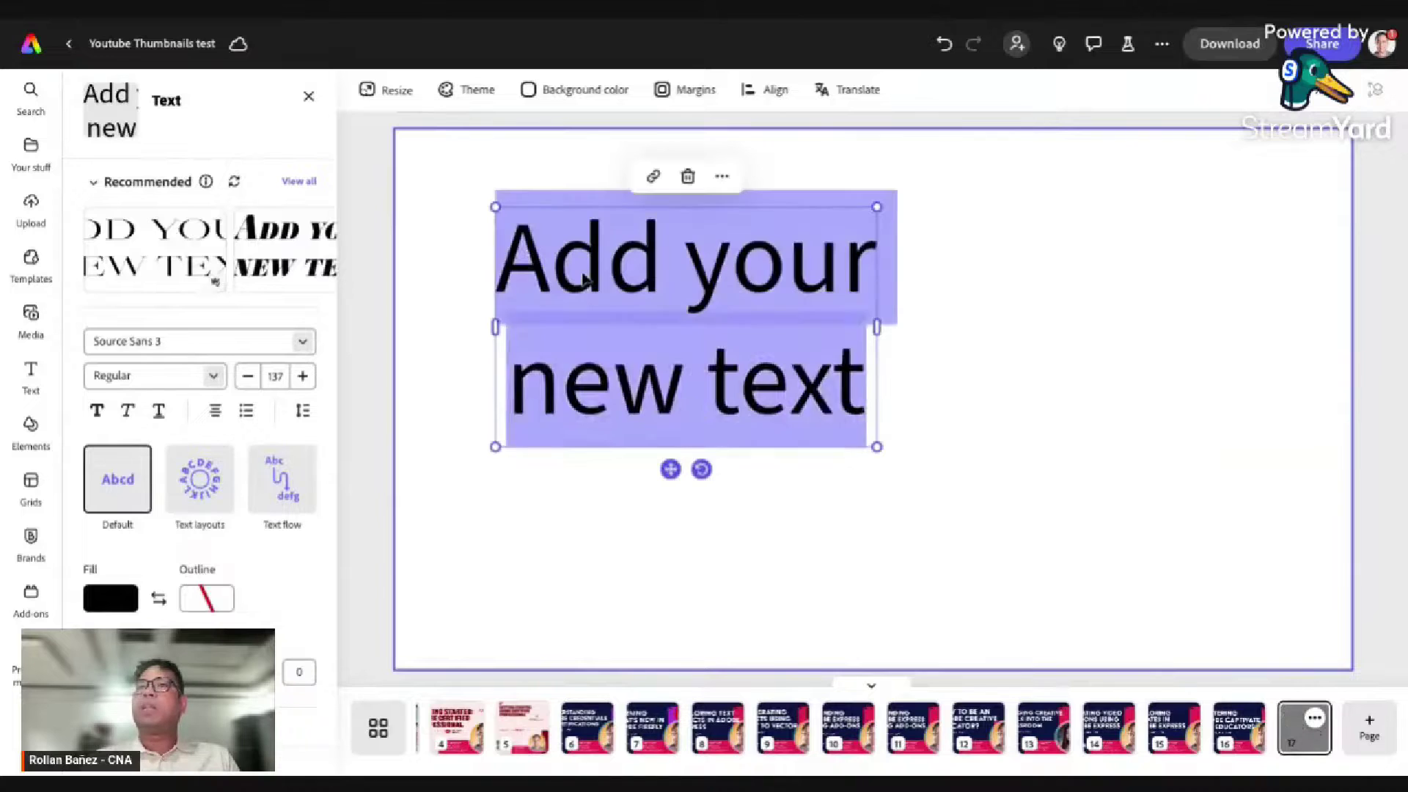
pyautogui.click(550, 220)
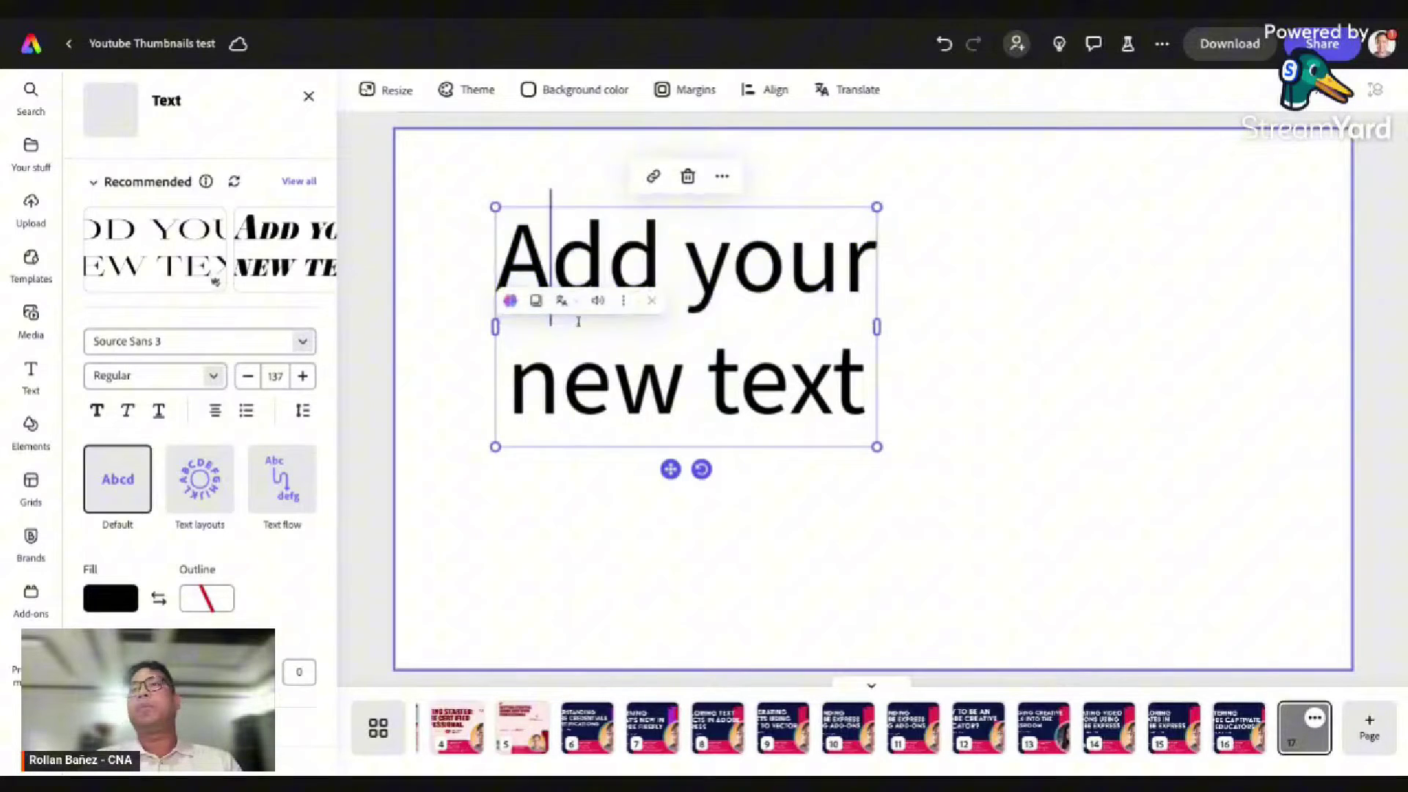
pyautogui.hotkey('ctrl', 'a')
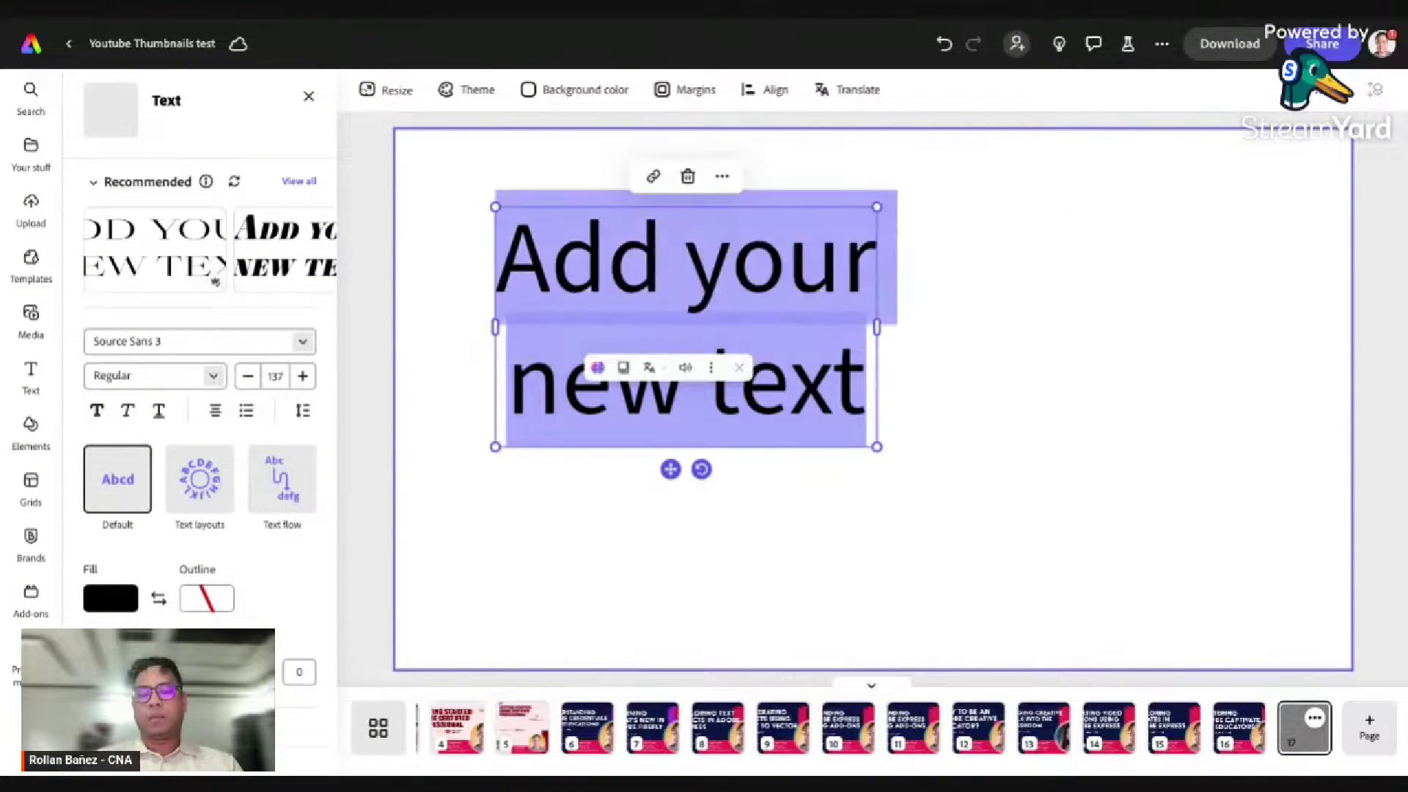
# Step: Replace the placeholder with the pasted Adobe Express update list
pyautogui.hotkey('ctrl', 'v')
pyautogui.hotkey('ctrl', '-')
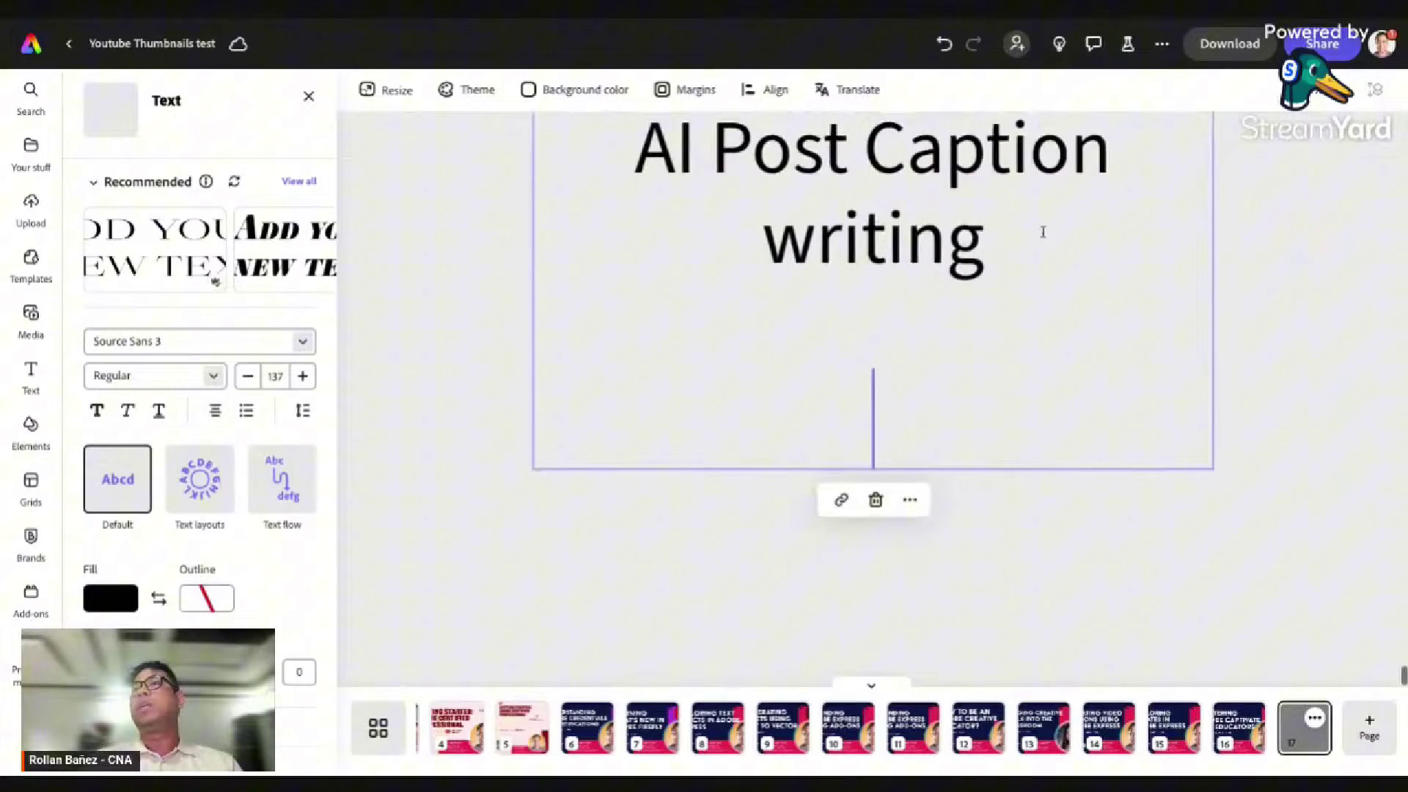
pyautogui.scroll(10, 1333, 217)
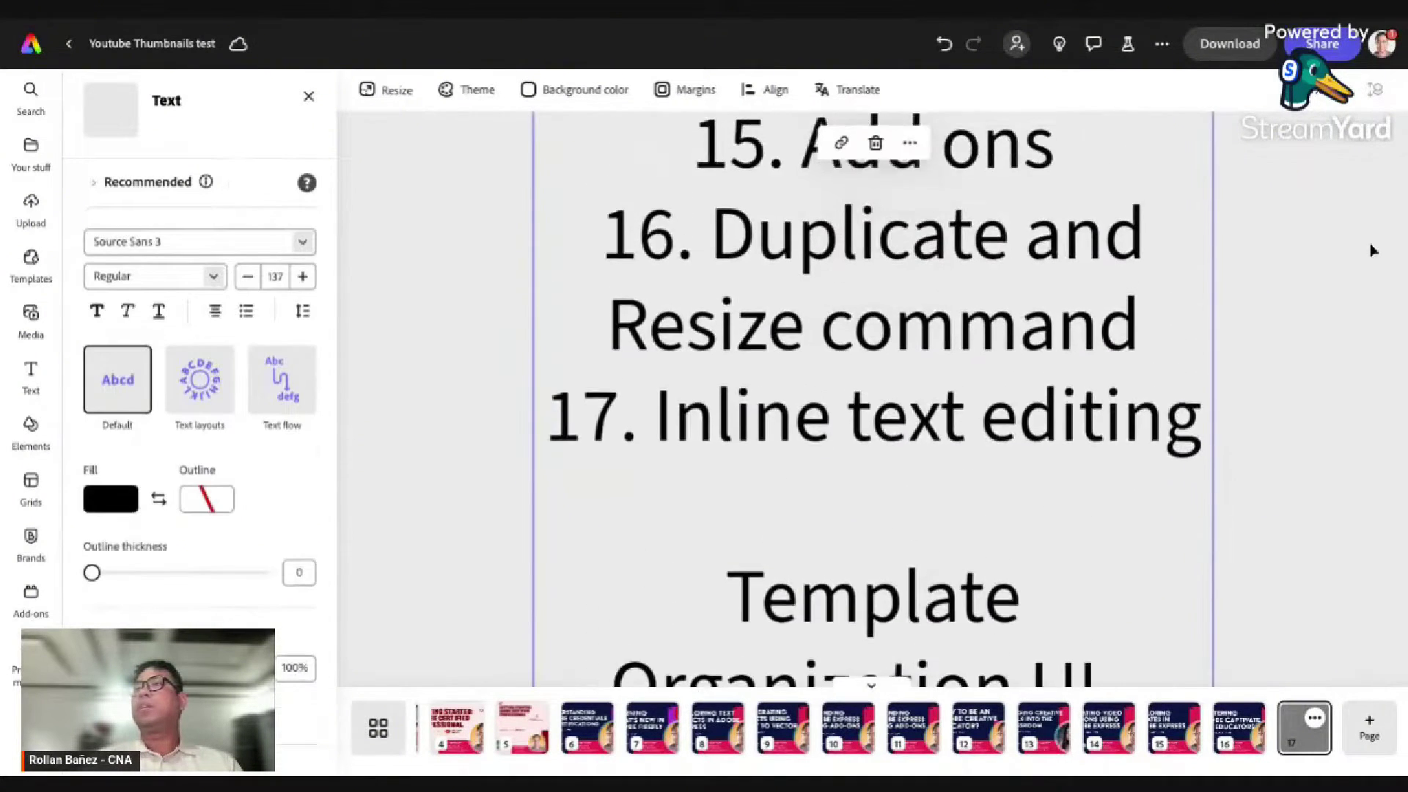
pyautogui.scroll(10, 1371, 248)
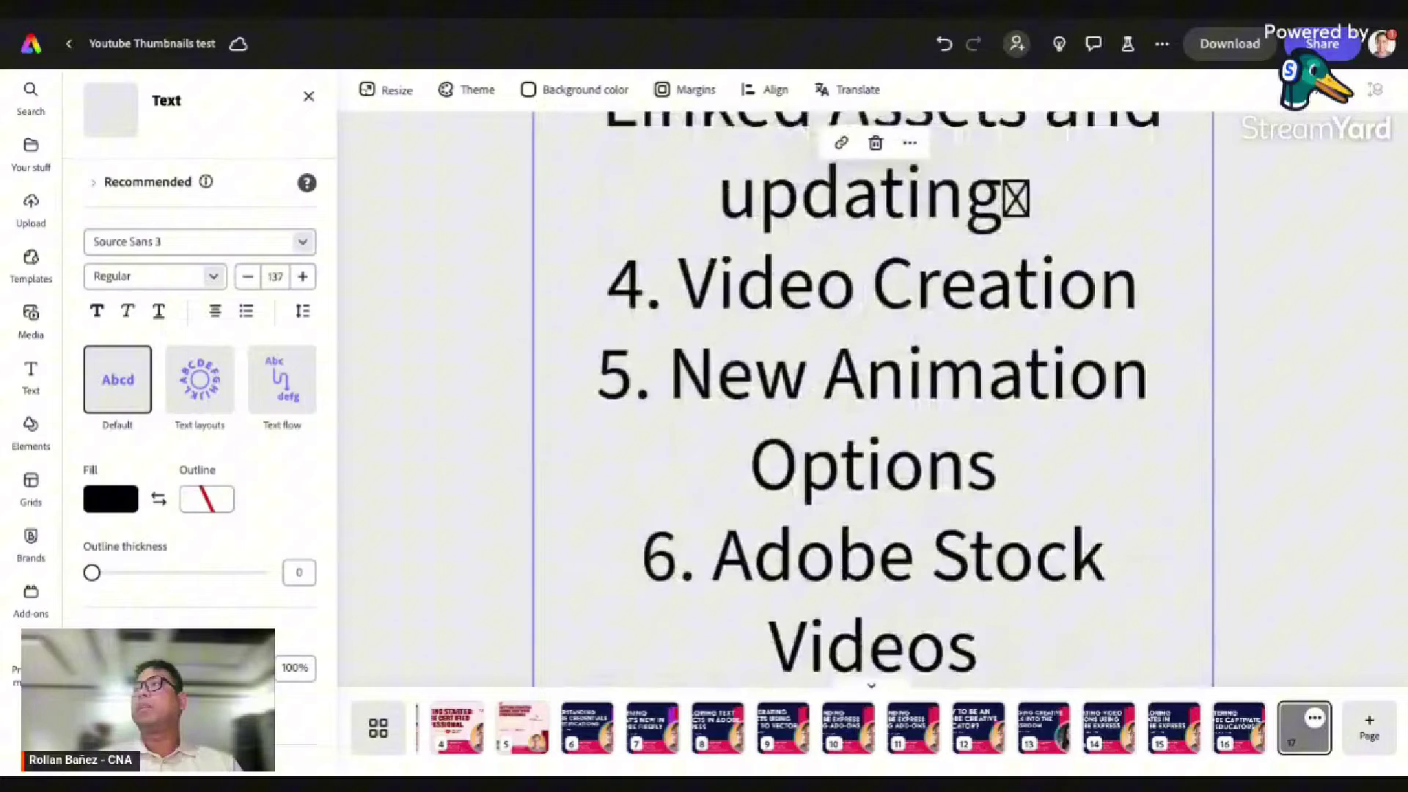
# Step: Zoom in on the page and shrink the list's font size to 10
pyautogui.click(1324, 94)
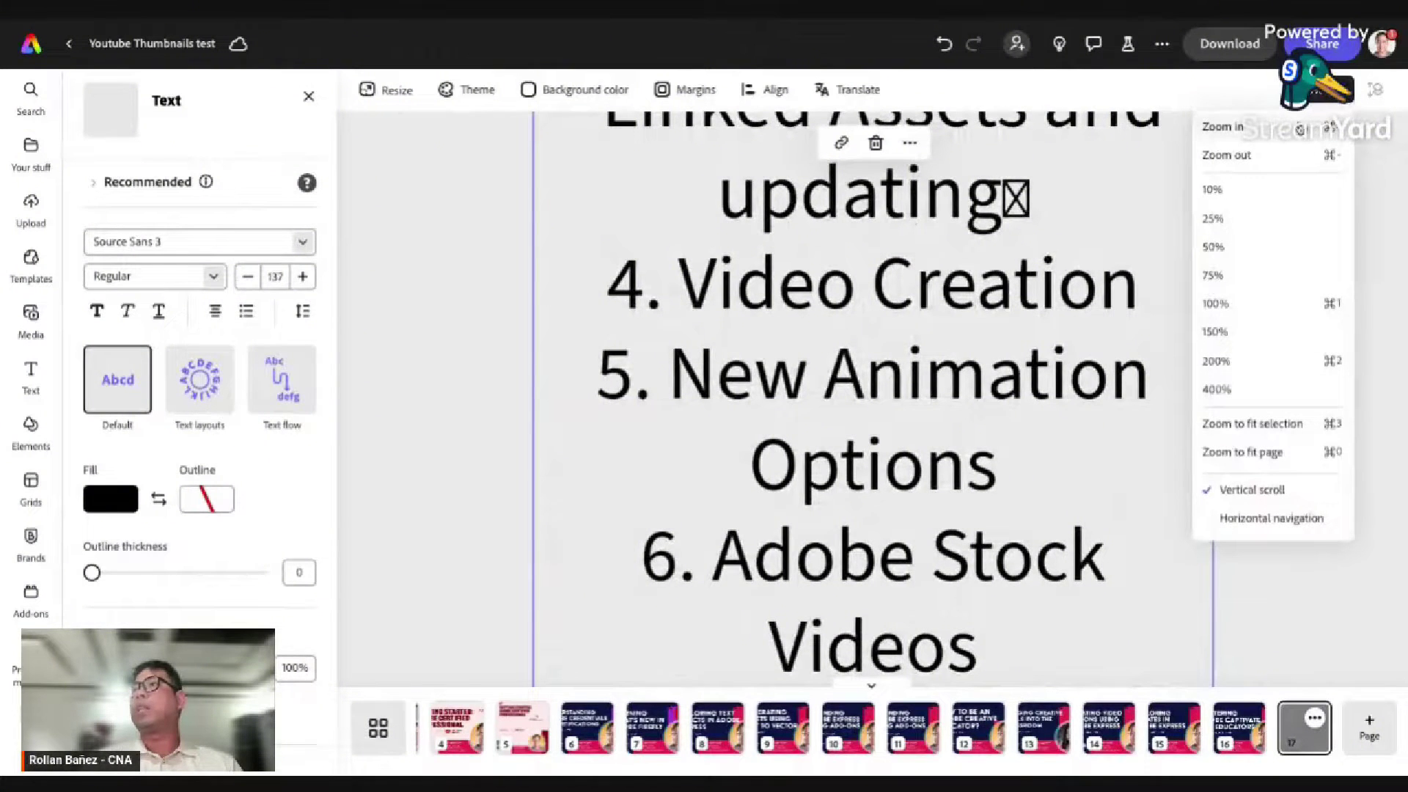
pyautogui.click(1294, 130)
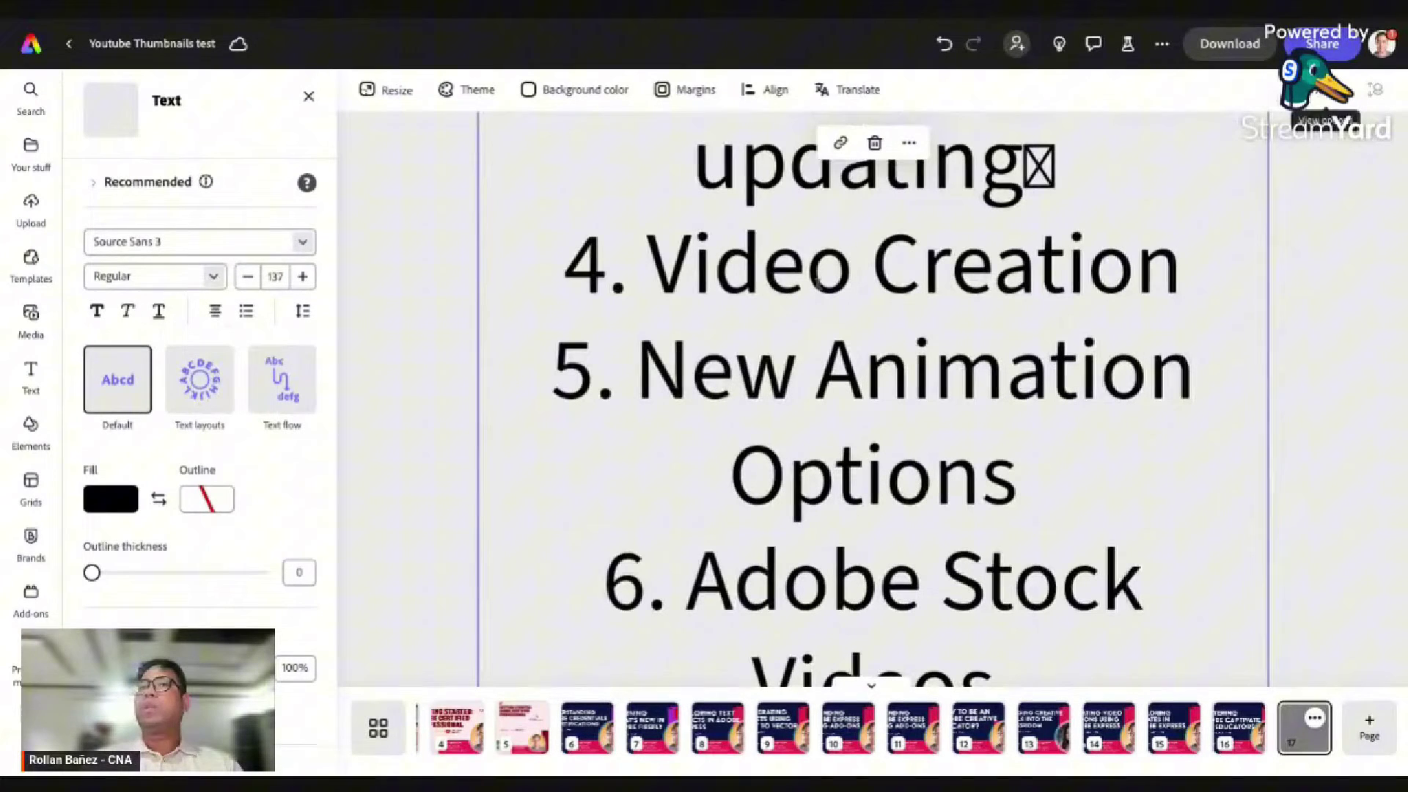
pyautogui.moveTo(231, 356)
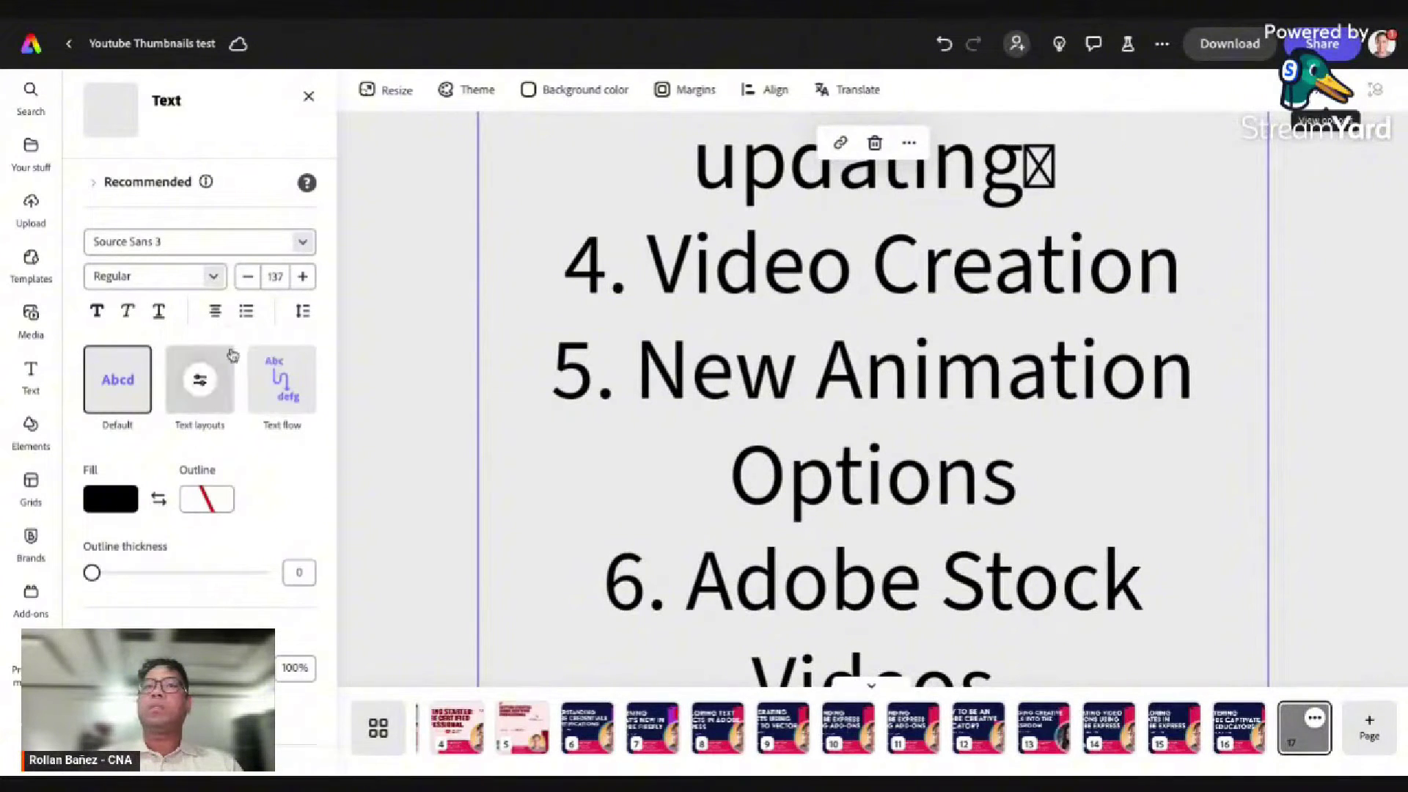
pyautogui.click(275, 278)
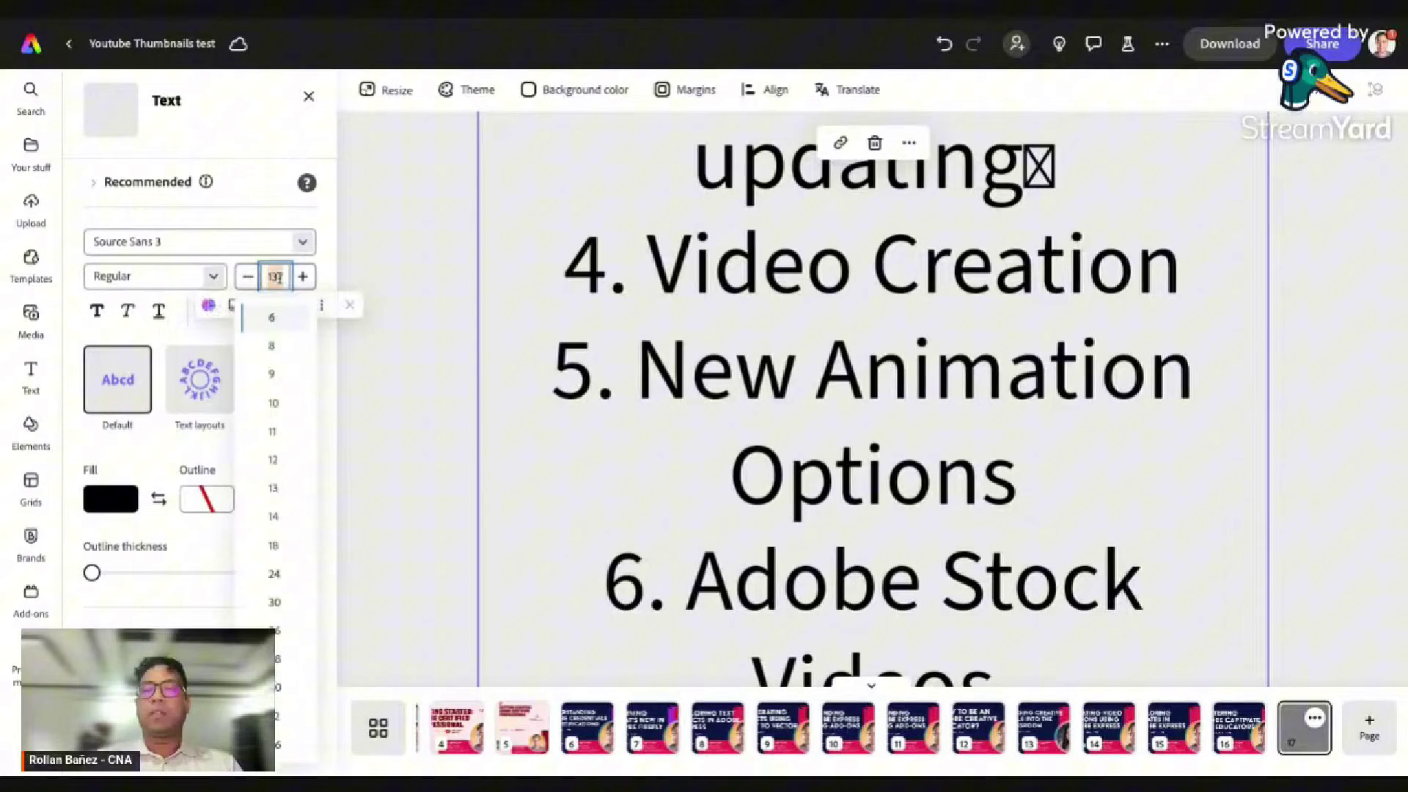
pyautogui.click(274, 403)
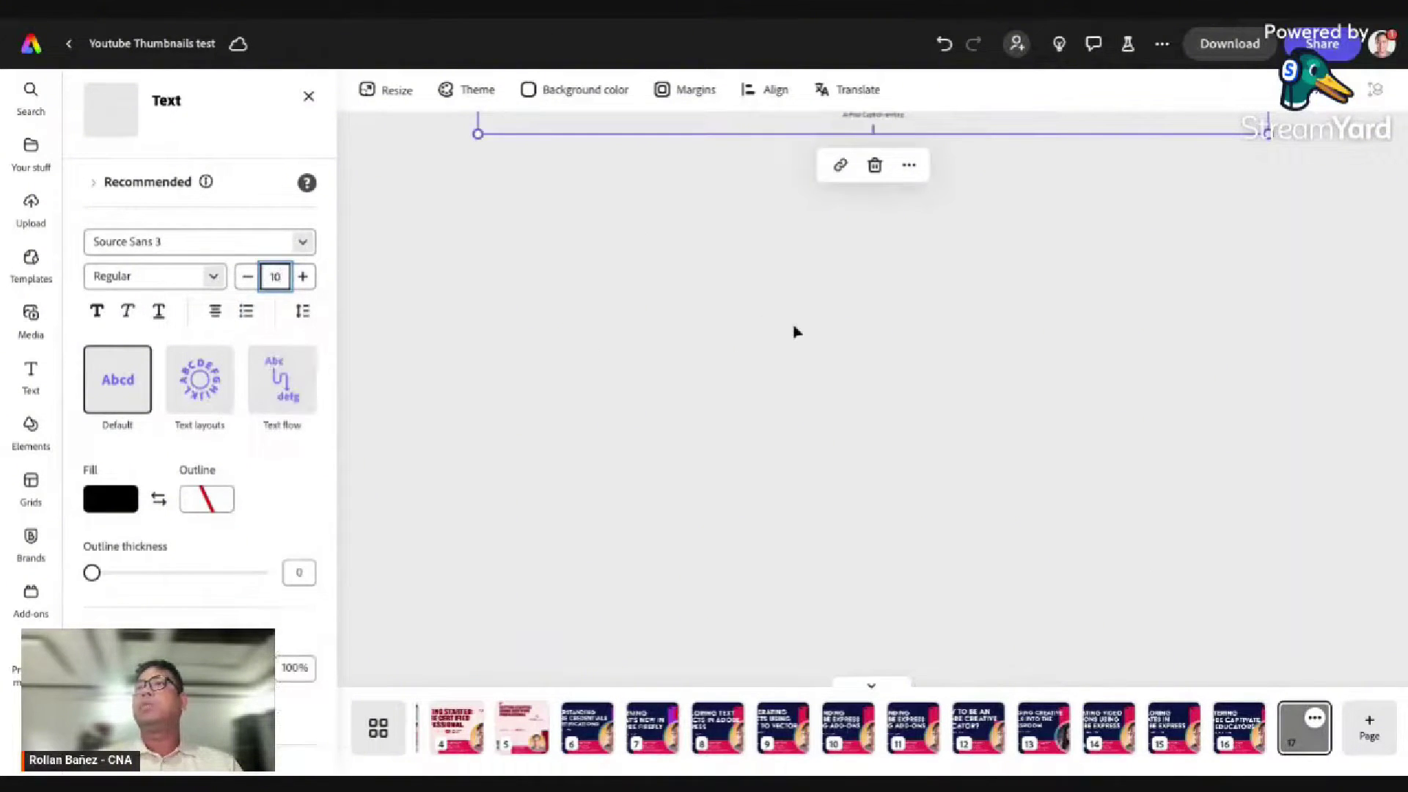
pyautogui.scroll(3, 796, 332)
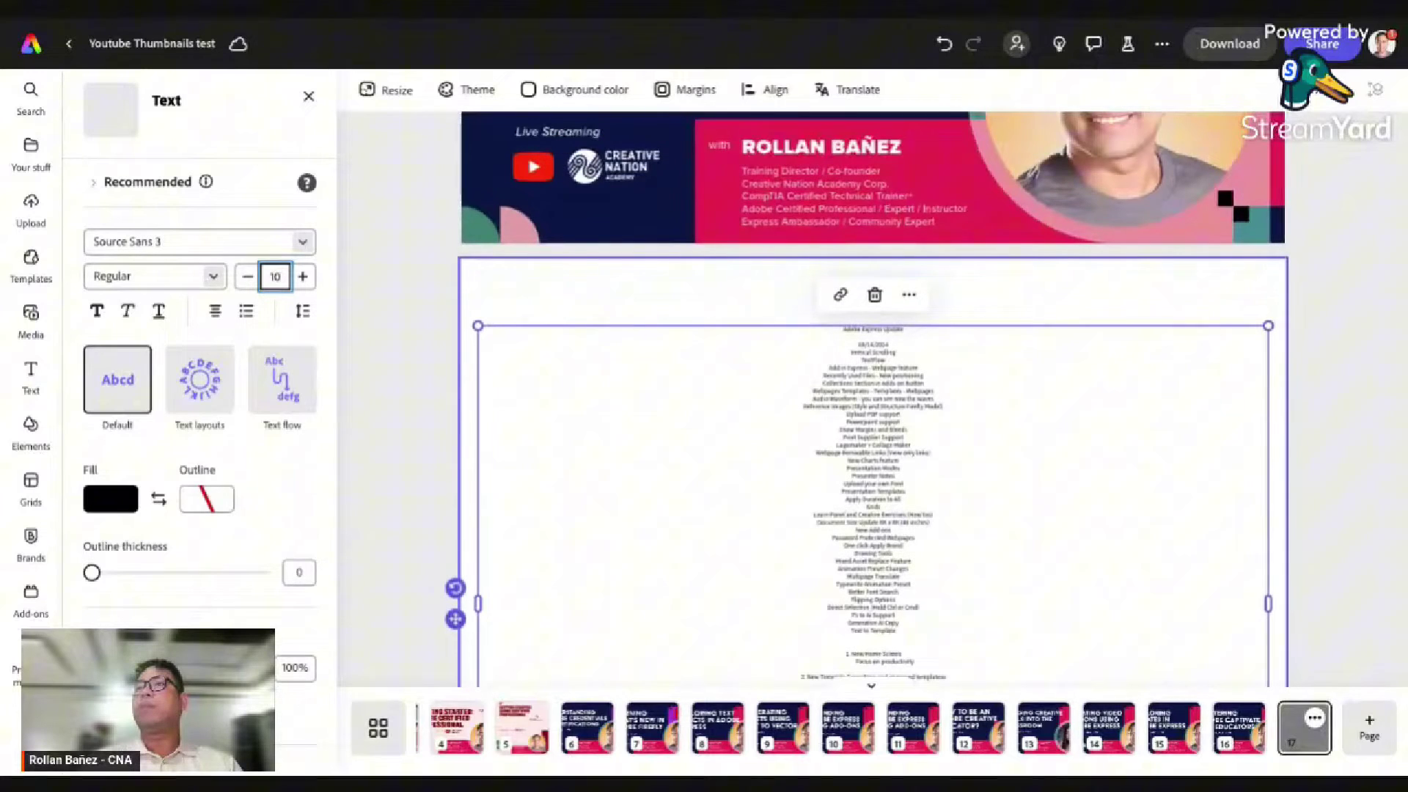
pyautogui.click(756, 302)
# Step: Move the list to the page top, narrow its box, and scale it down to size 8
pyautogui.scroll(-1, 723, 356)
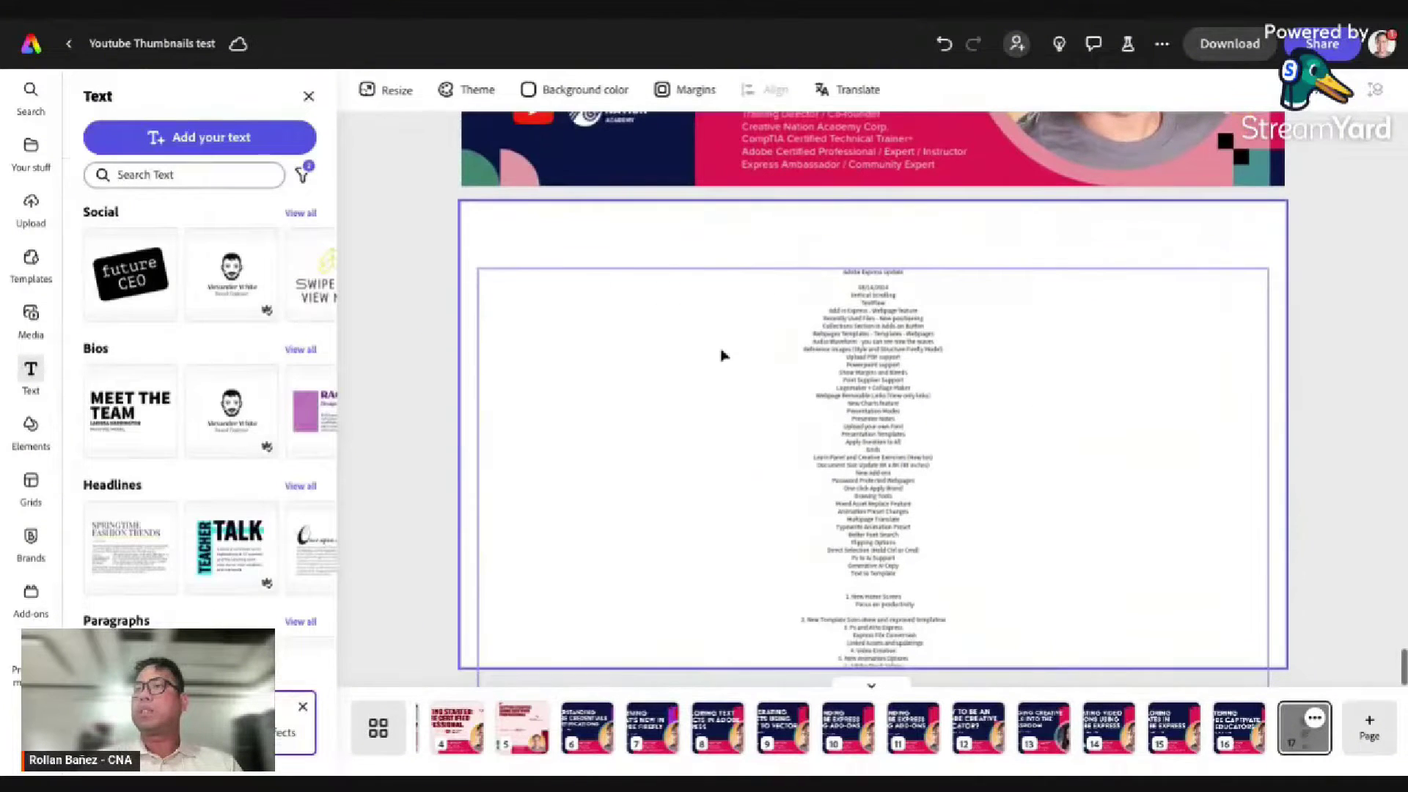
pyautogui.moveTo(855, 417); pyautogui.dragTo(748, 346)
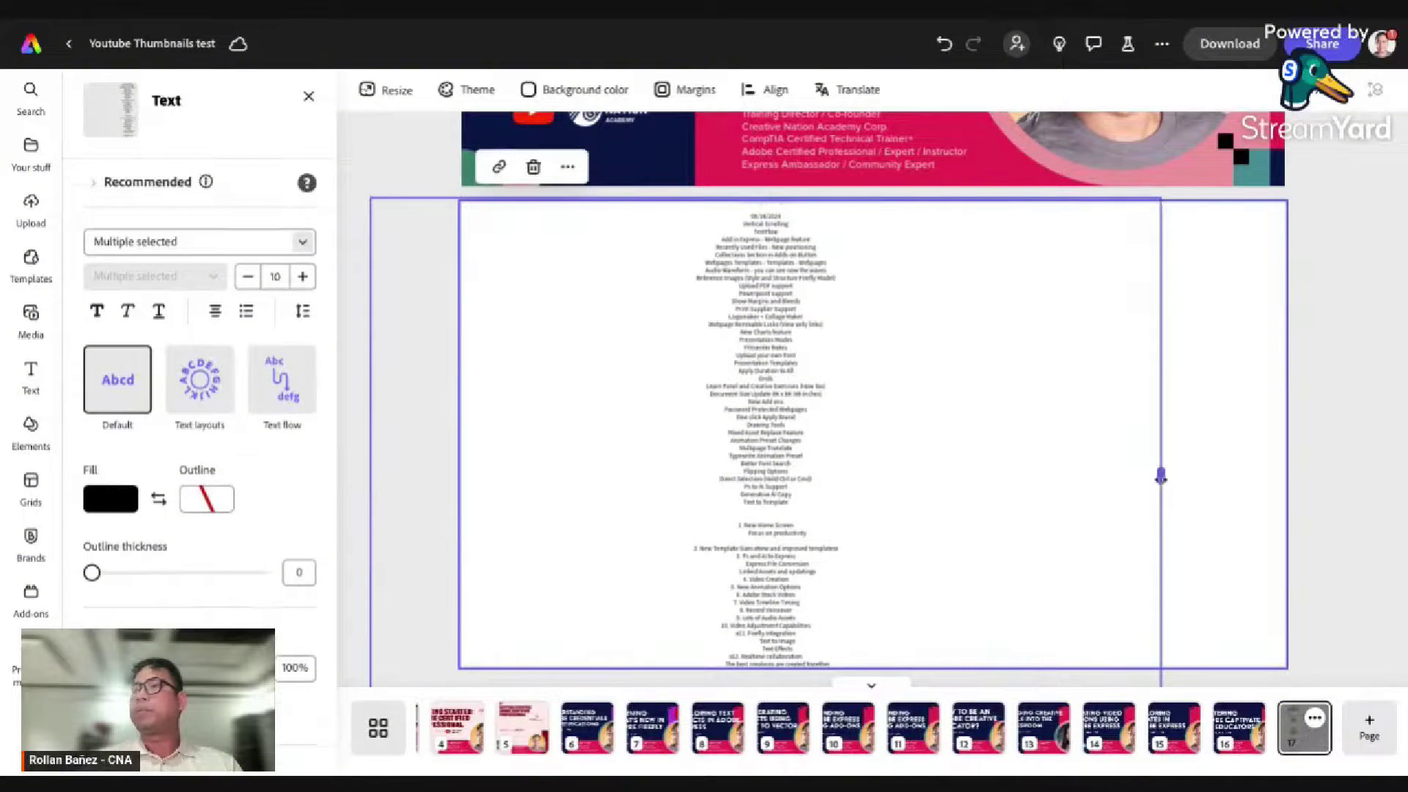
pyautogui.moveTo(1162, 488); pyautogui.dragTo(730, 441)
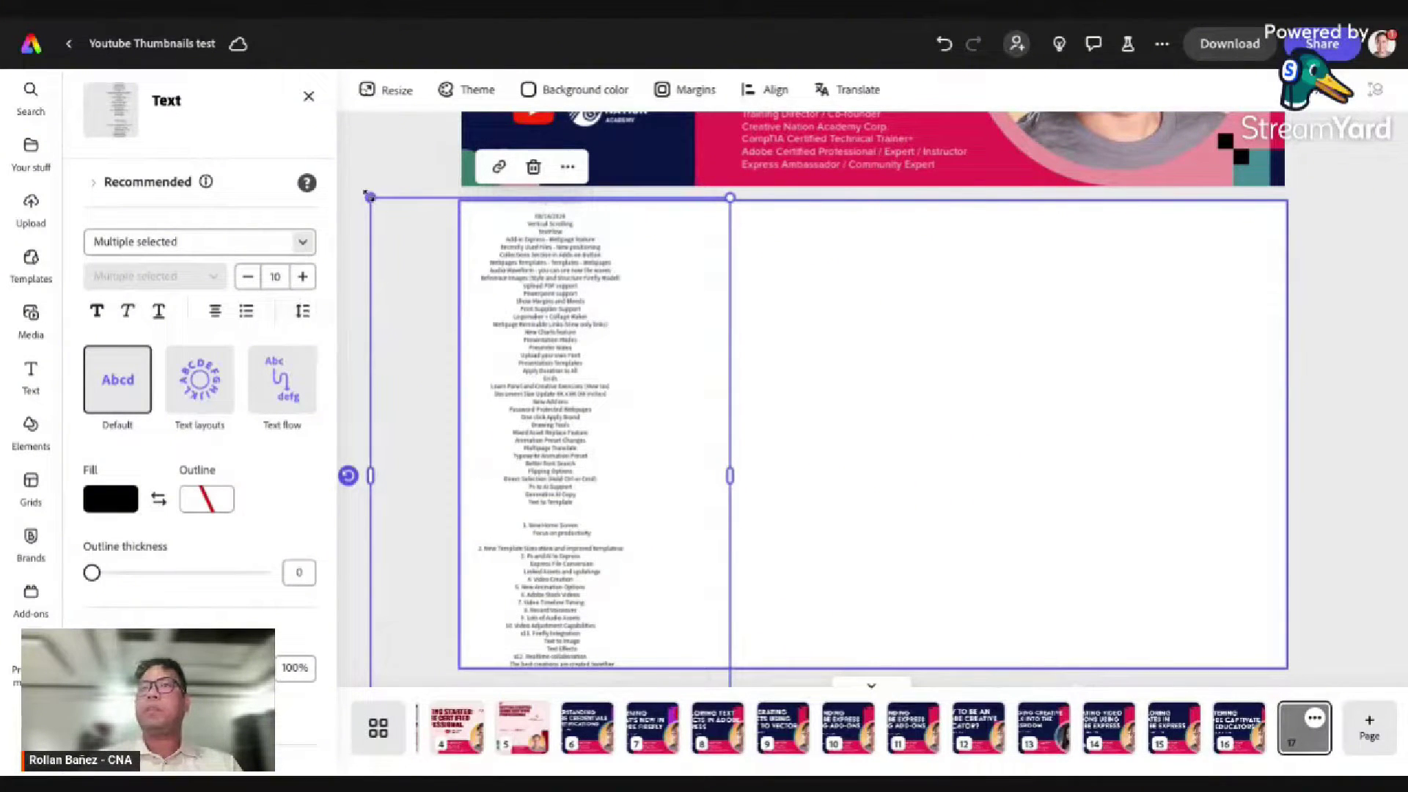
pyautogui.moveTo(368, 195); pyautogui.dragTo(425, 335)
# Step: Reposition the narrowed list higher in the left part of the page
pyautogui.click(908, 479)
pyautogui.click(616, 383)
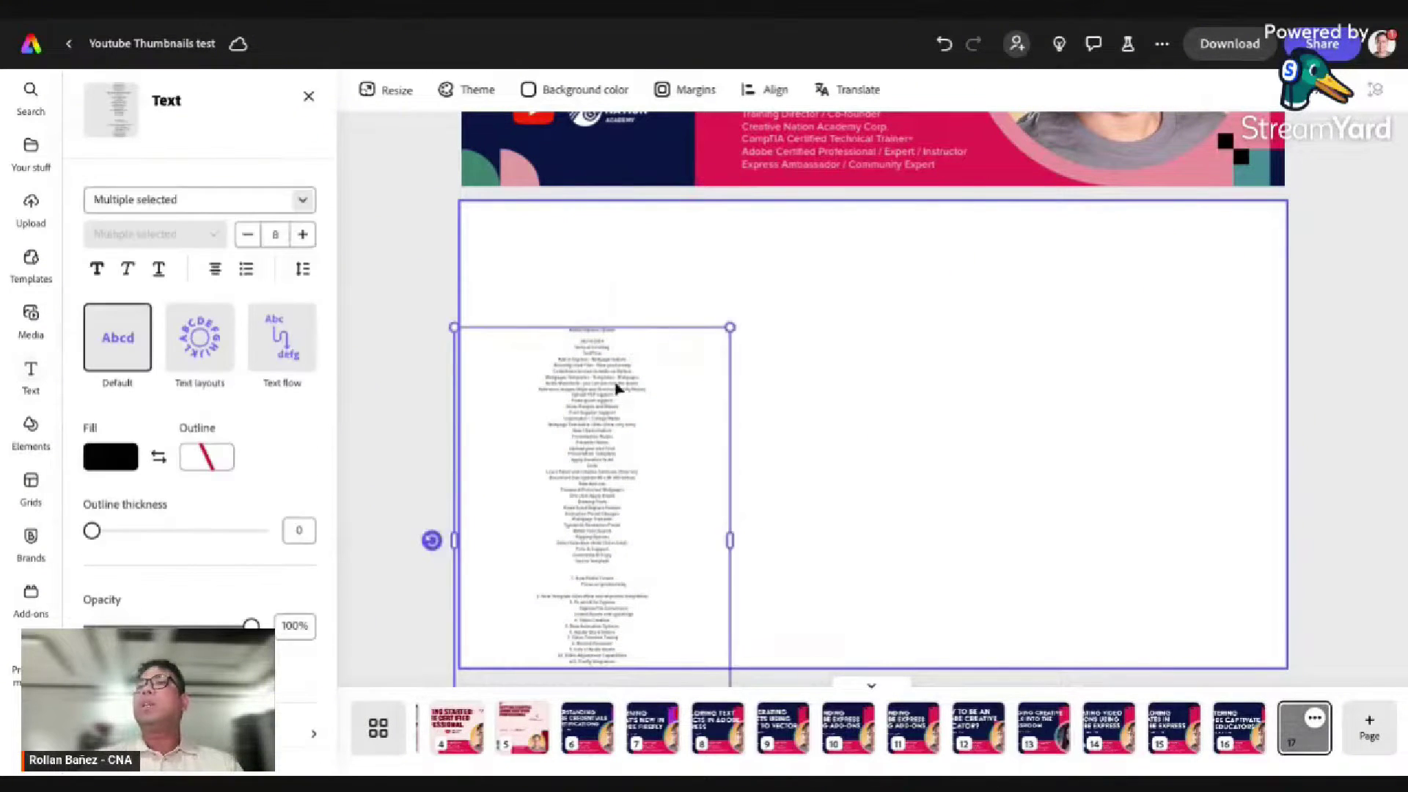
pyautogui.moveTo(616, 384); pyautogui.dragTo(644, 355)
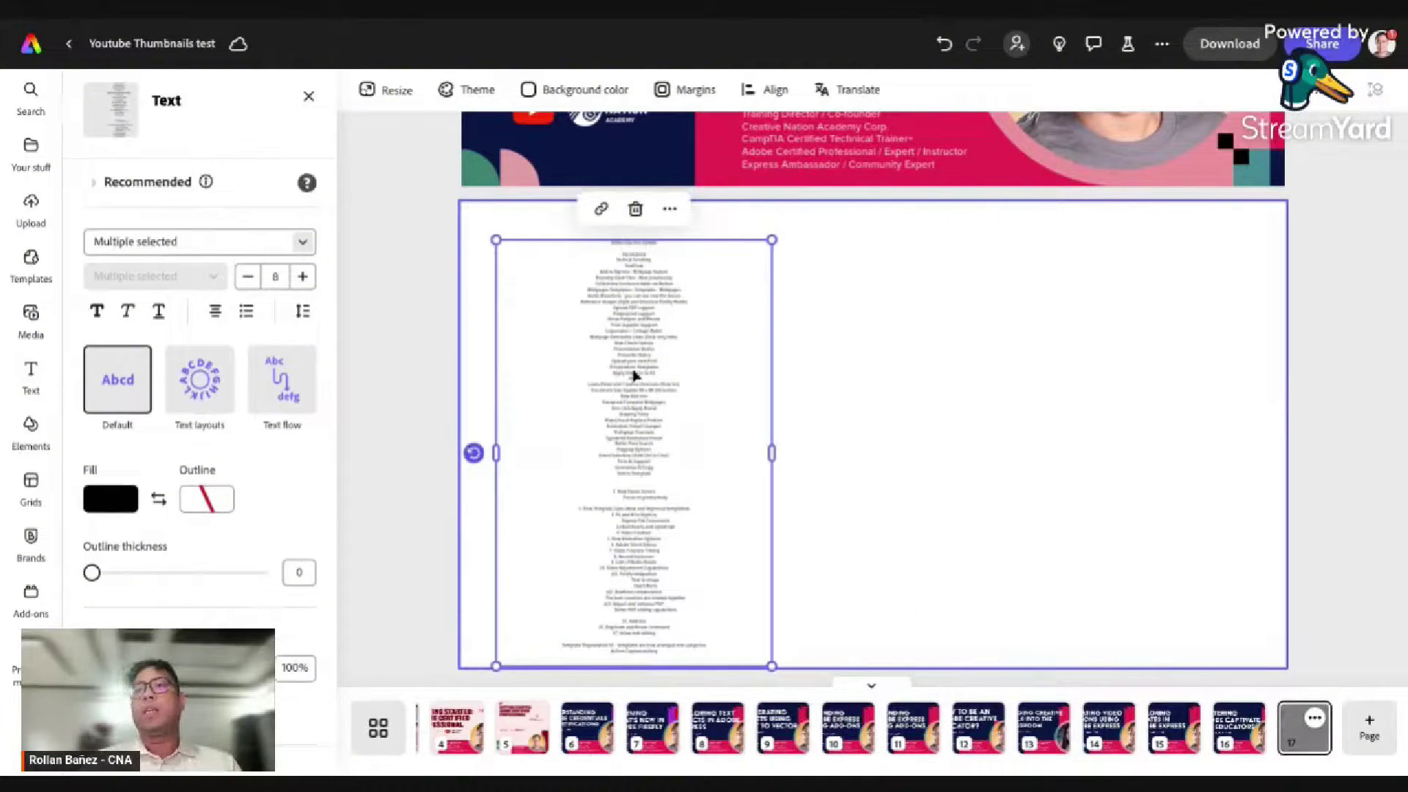
pyautogui.click(839, 391)
pyautogui.click(583, 402)
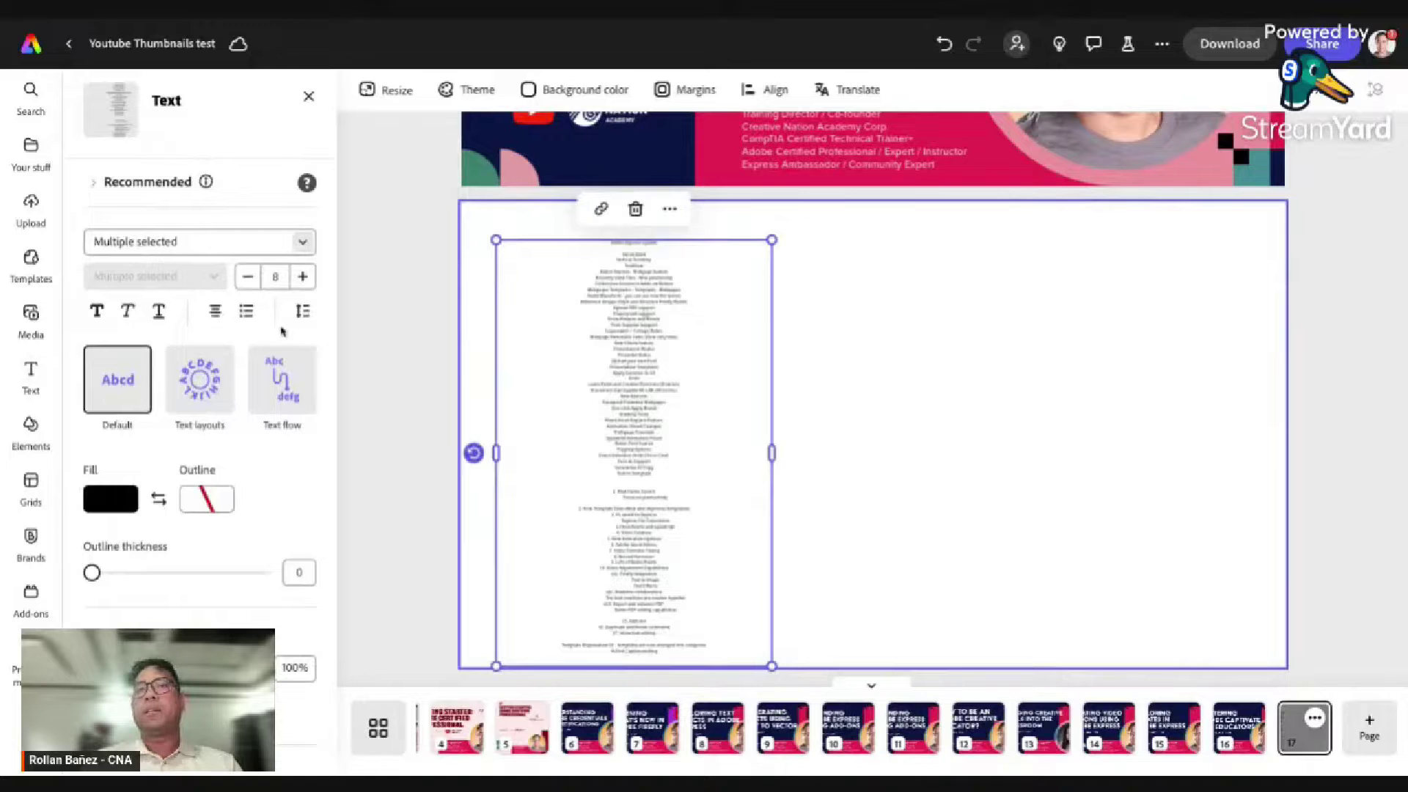
# Step: Convert the list to a Text Flow box and add a second linked box beside it
pyautogui.click(284, 386)
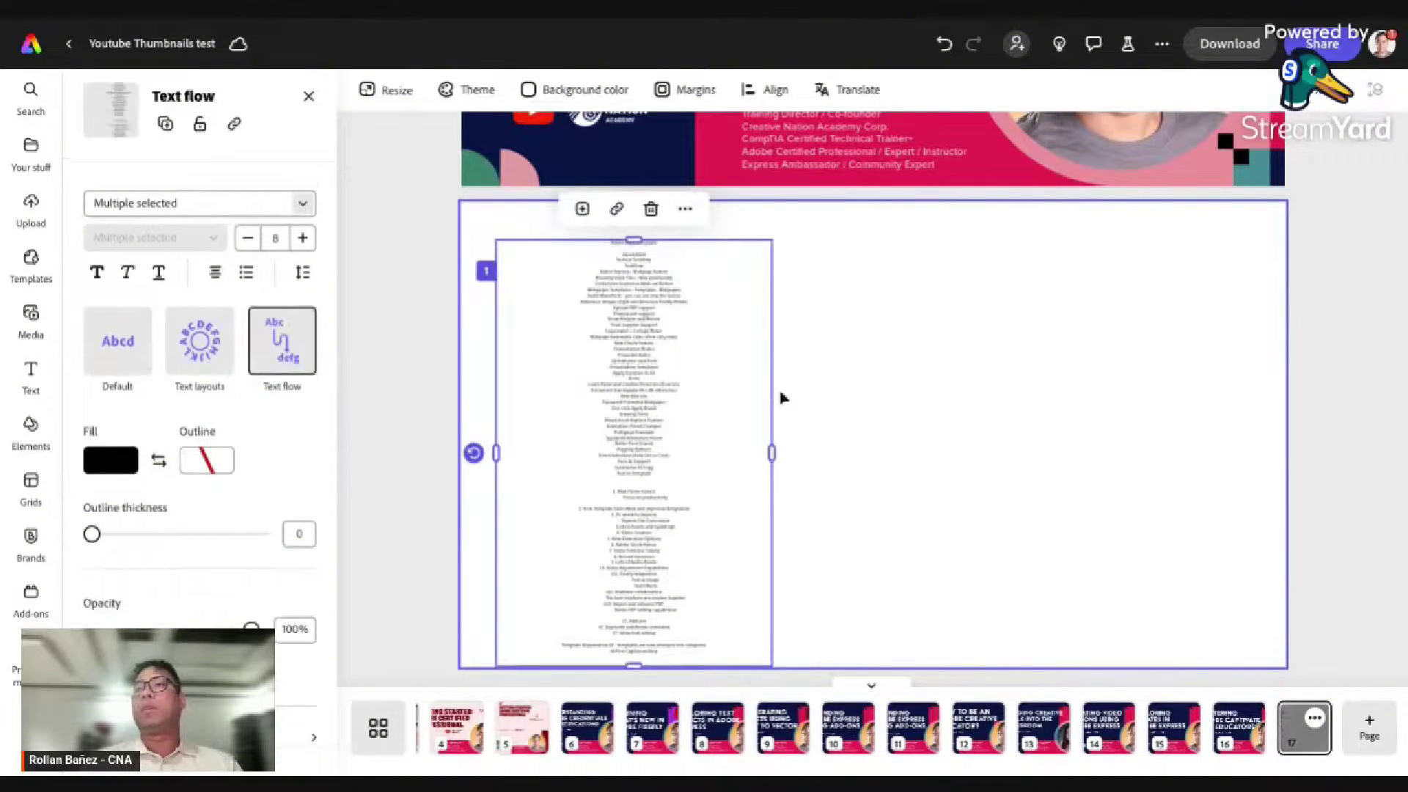
pyautogui.moveTo(635, 664); pyautogui.dragTo(634, 458)
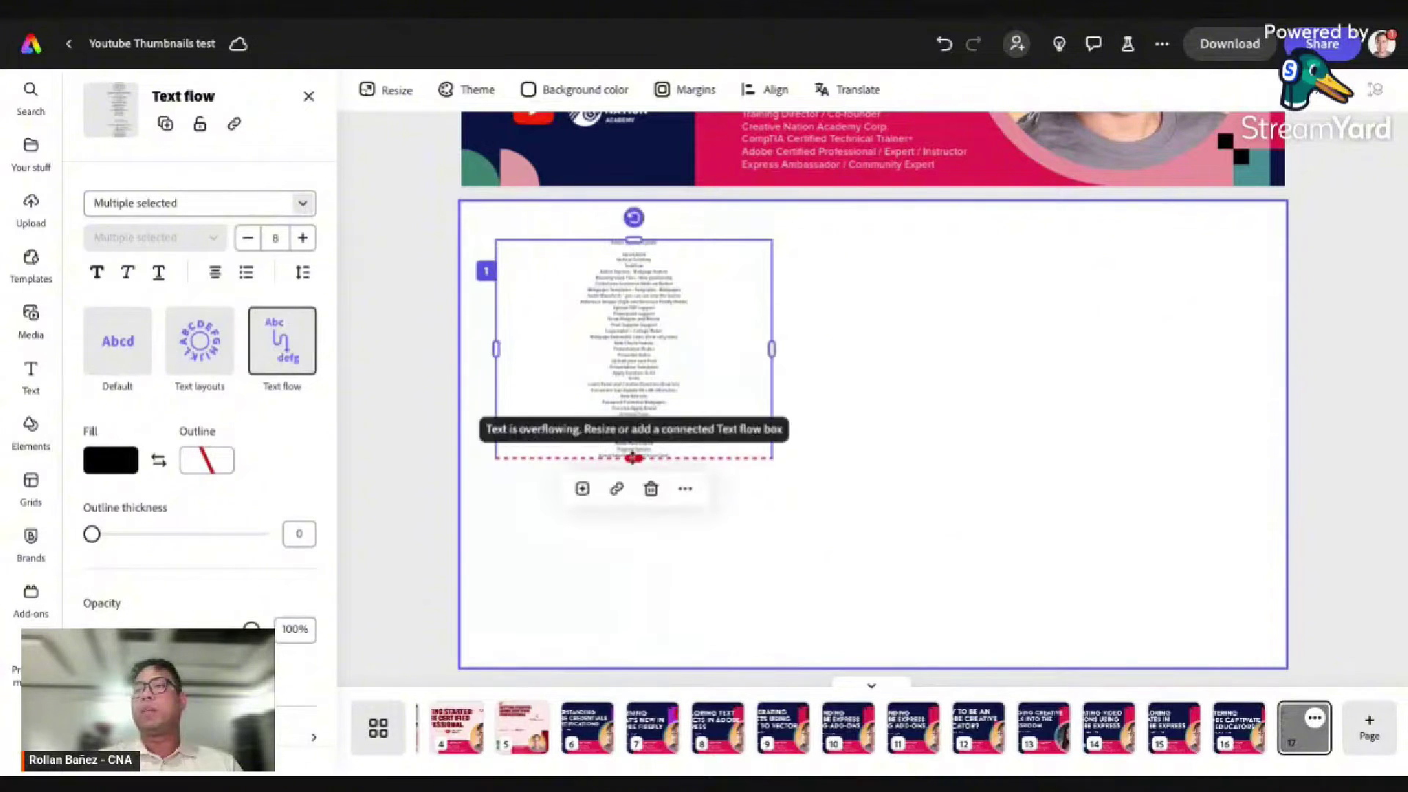
pyautogui.click(583, 489)
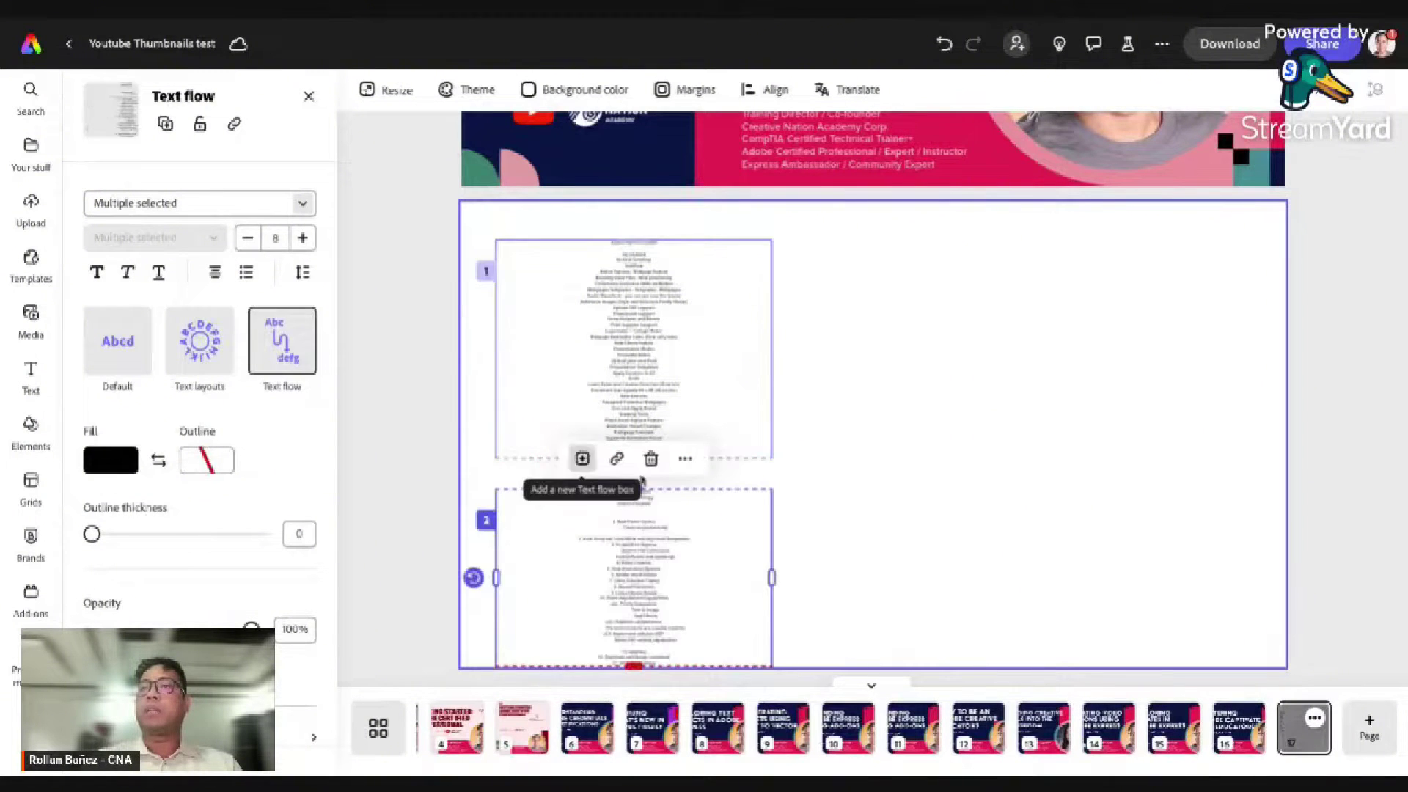
pyautogui.moveTo(656, 552); pyautogui.dragTo(1024, 380)
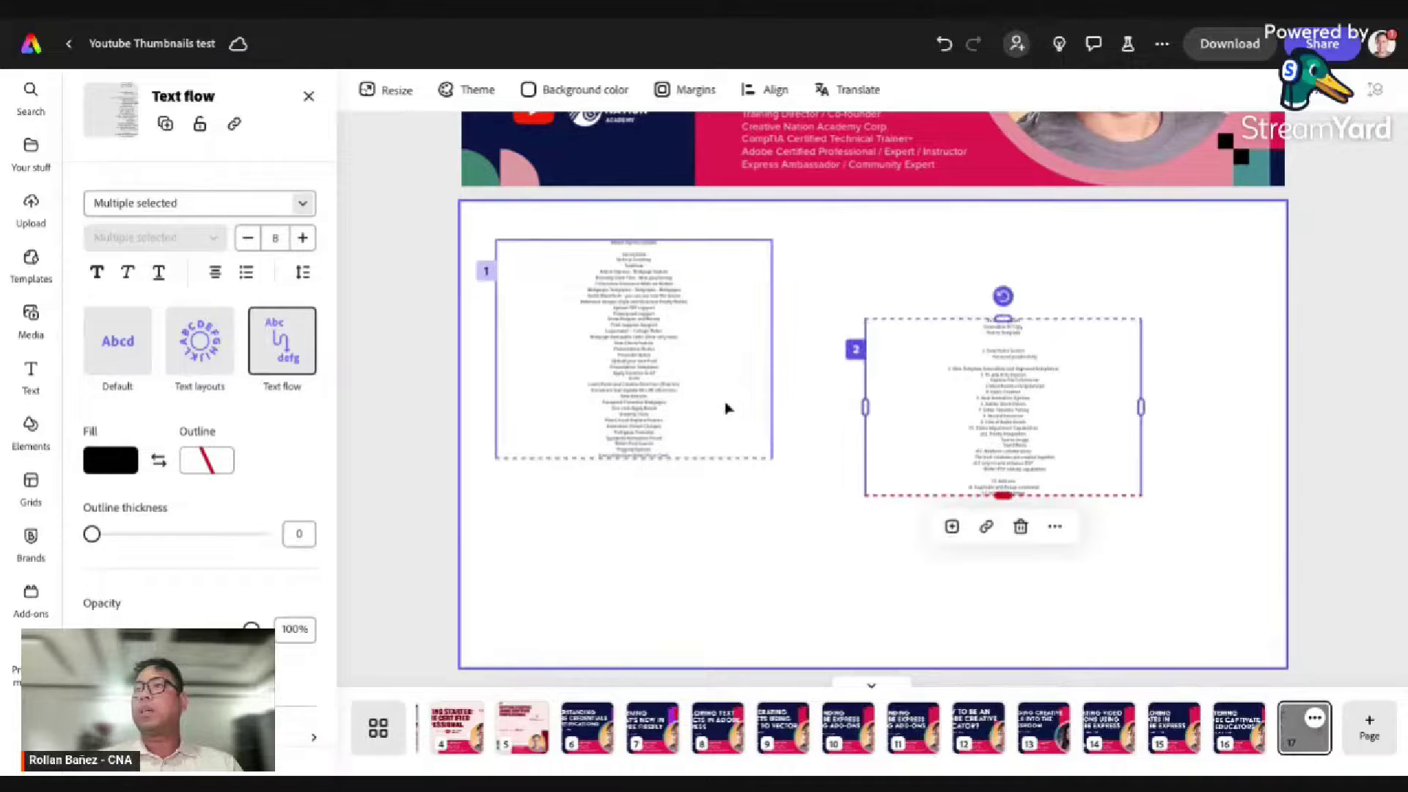
# Step: Shorten the first box further so more text continues into the second
pyautogui.click(677, 389)
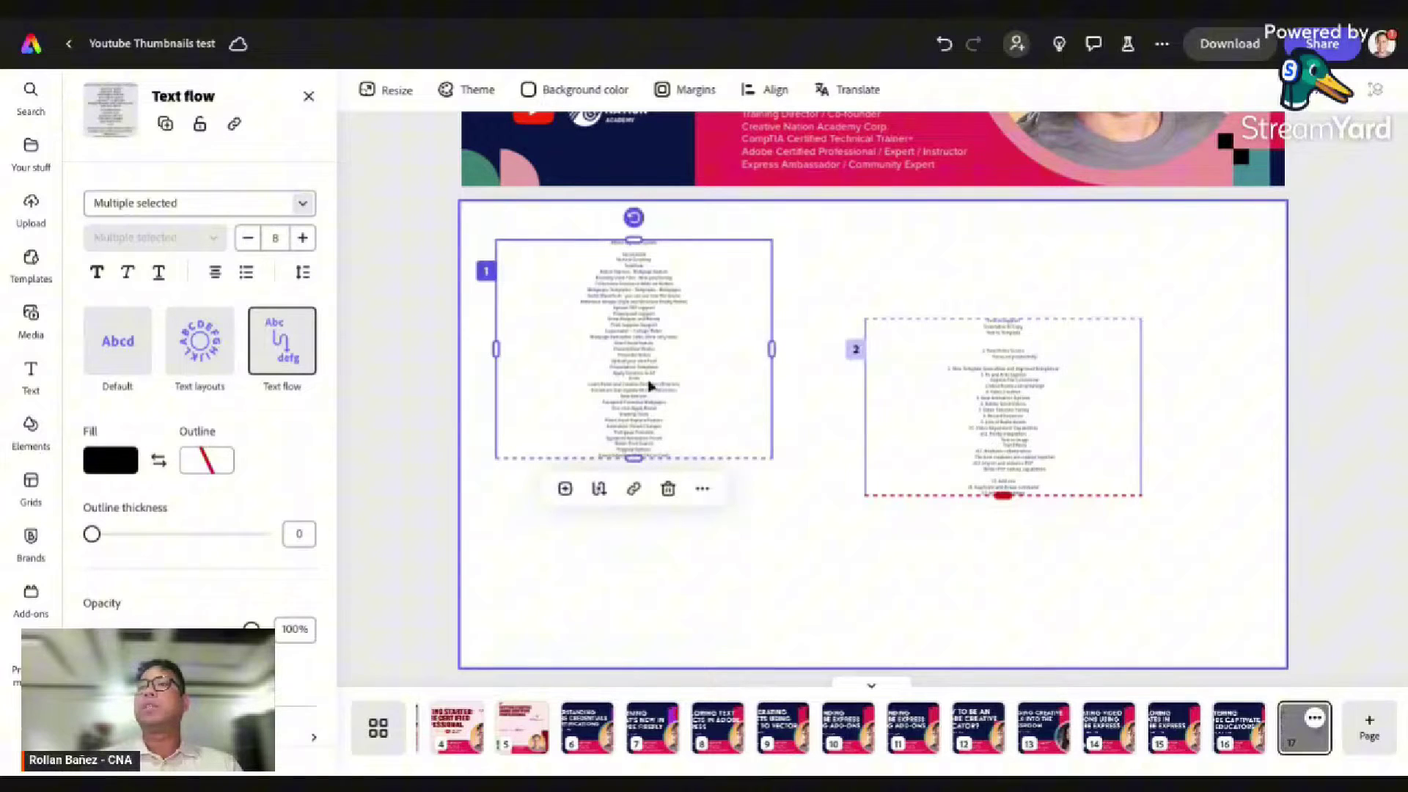
pyautogui.scroll(3, 672, 447)
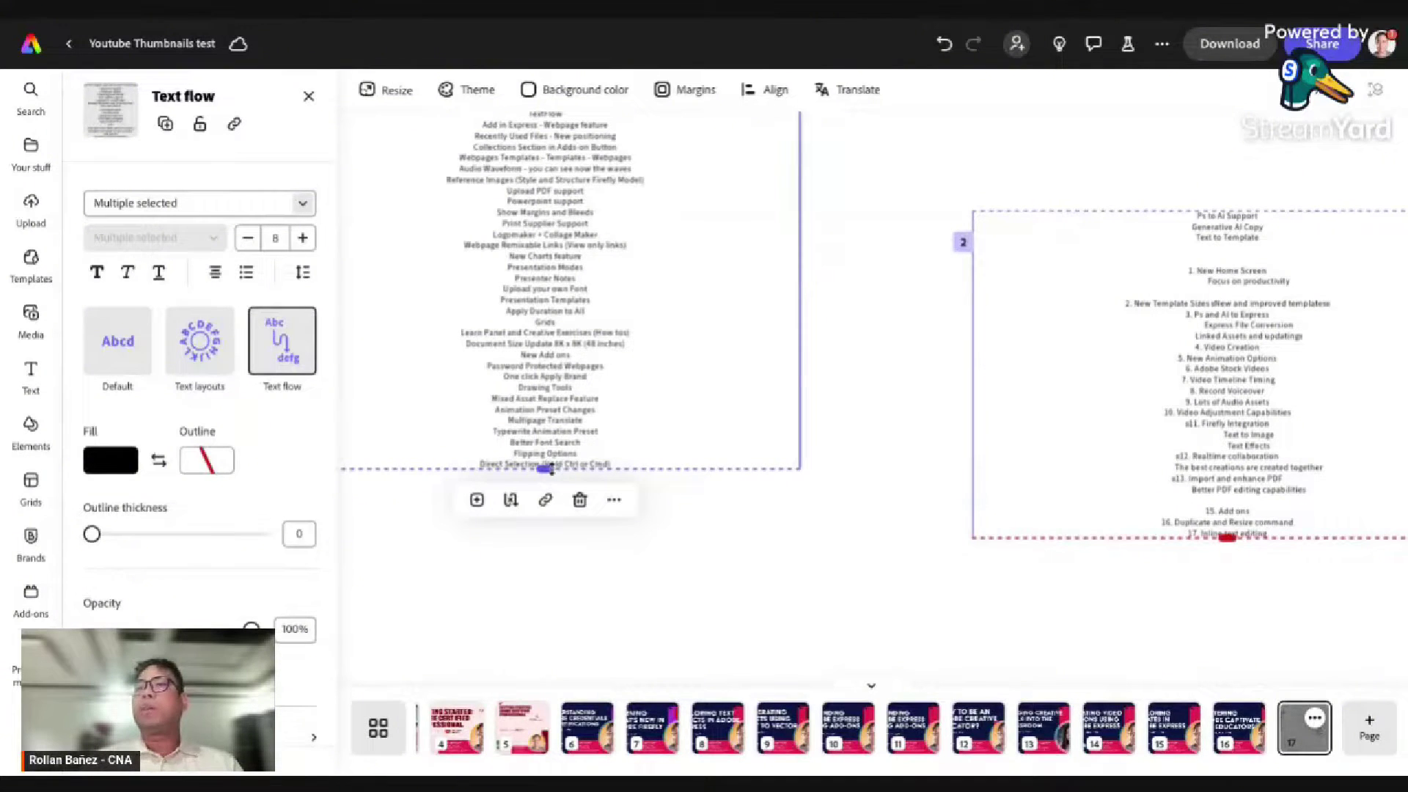
pyautogui.moveTo(551, 470); pyautogui.dragTo(545, 349)
# Step: Move the second box left and add a third linked box below the first
pyautogui.click(1057, 455)
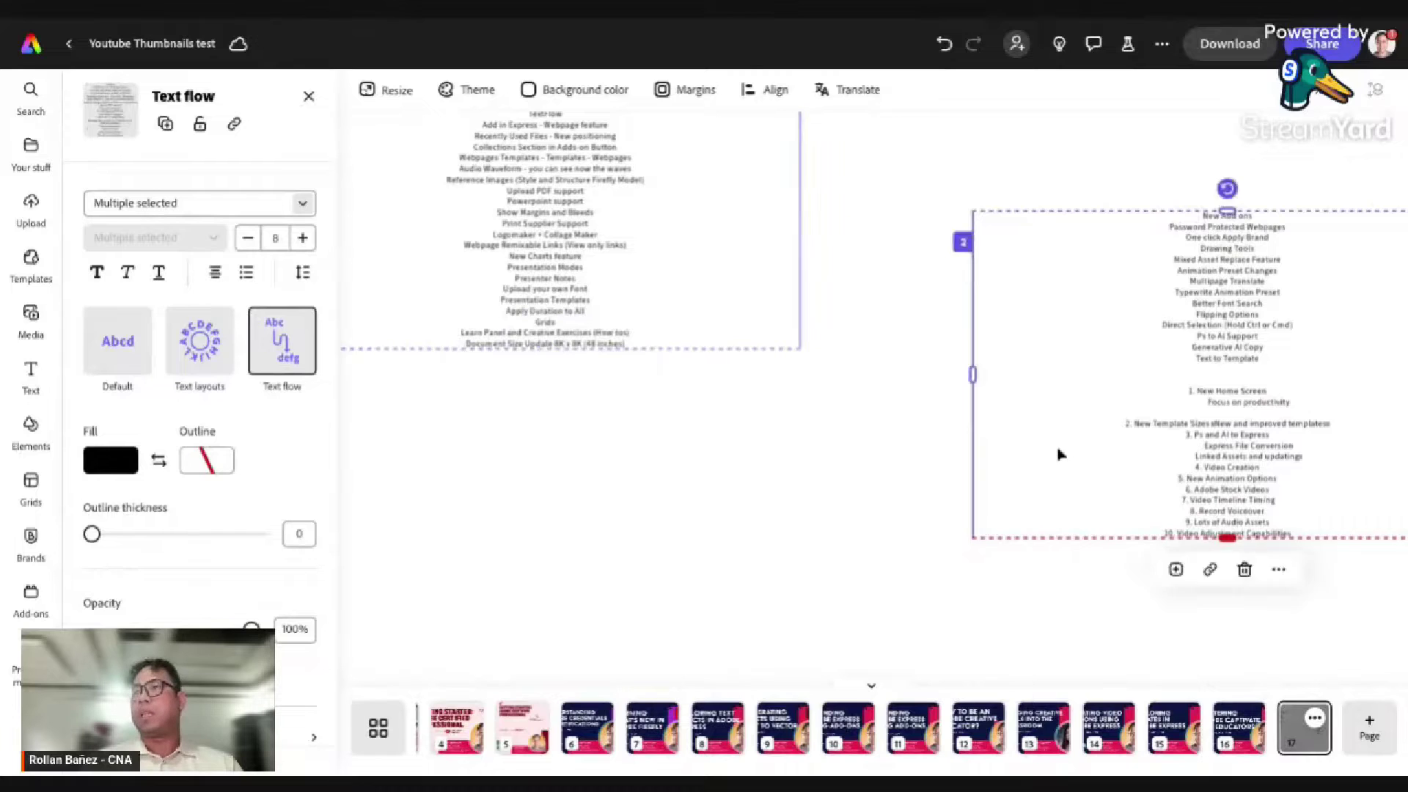
pyautogui.moveTo(1056, 456); pyautogui.dragTo(939, 468)
pyautogui.scroll(-3, 1056, 418)
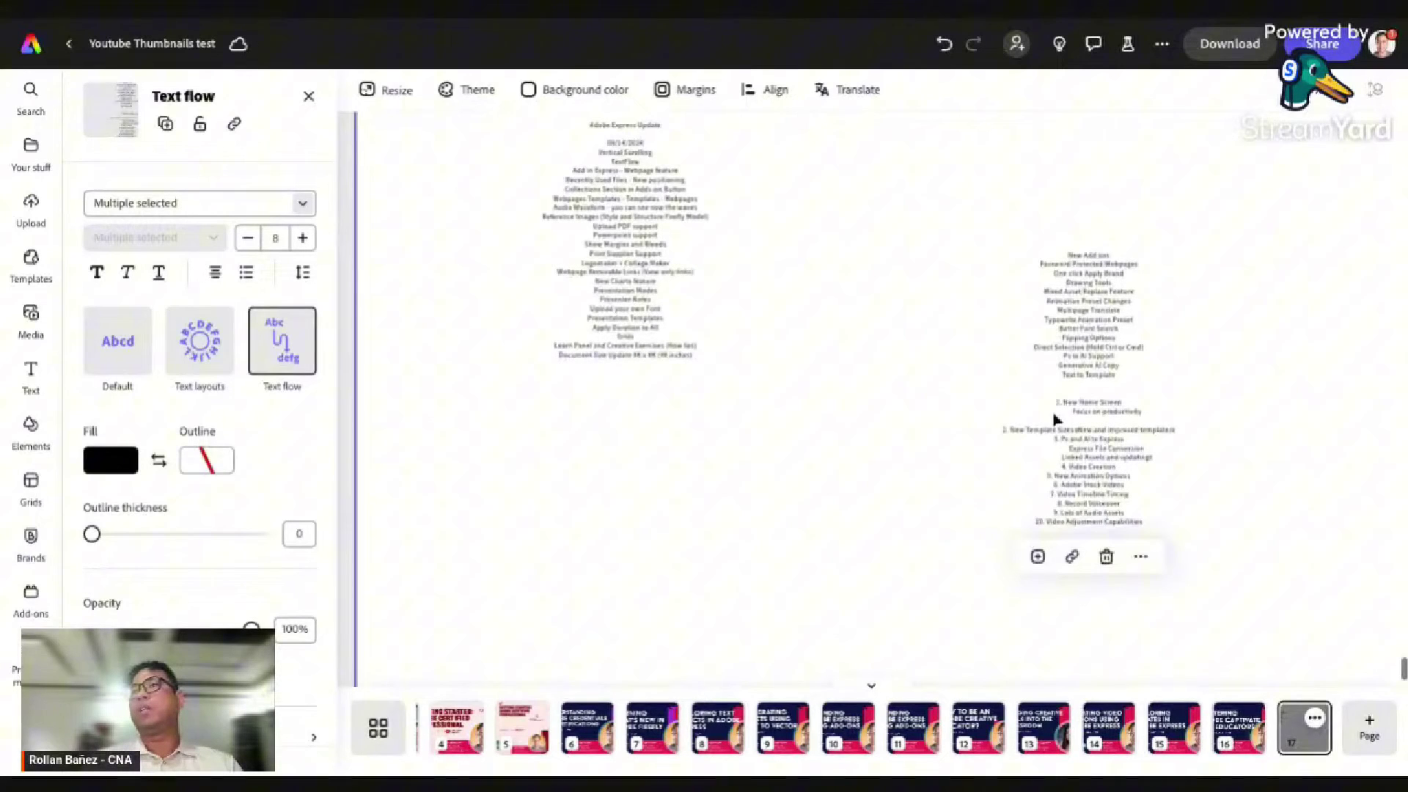
pyautogui.click(1038, 556)
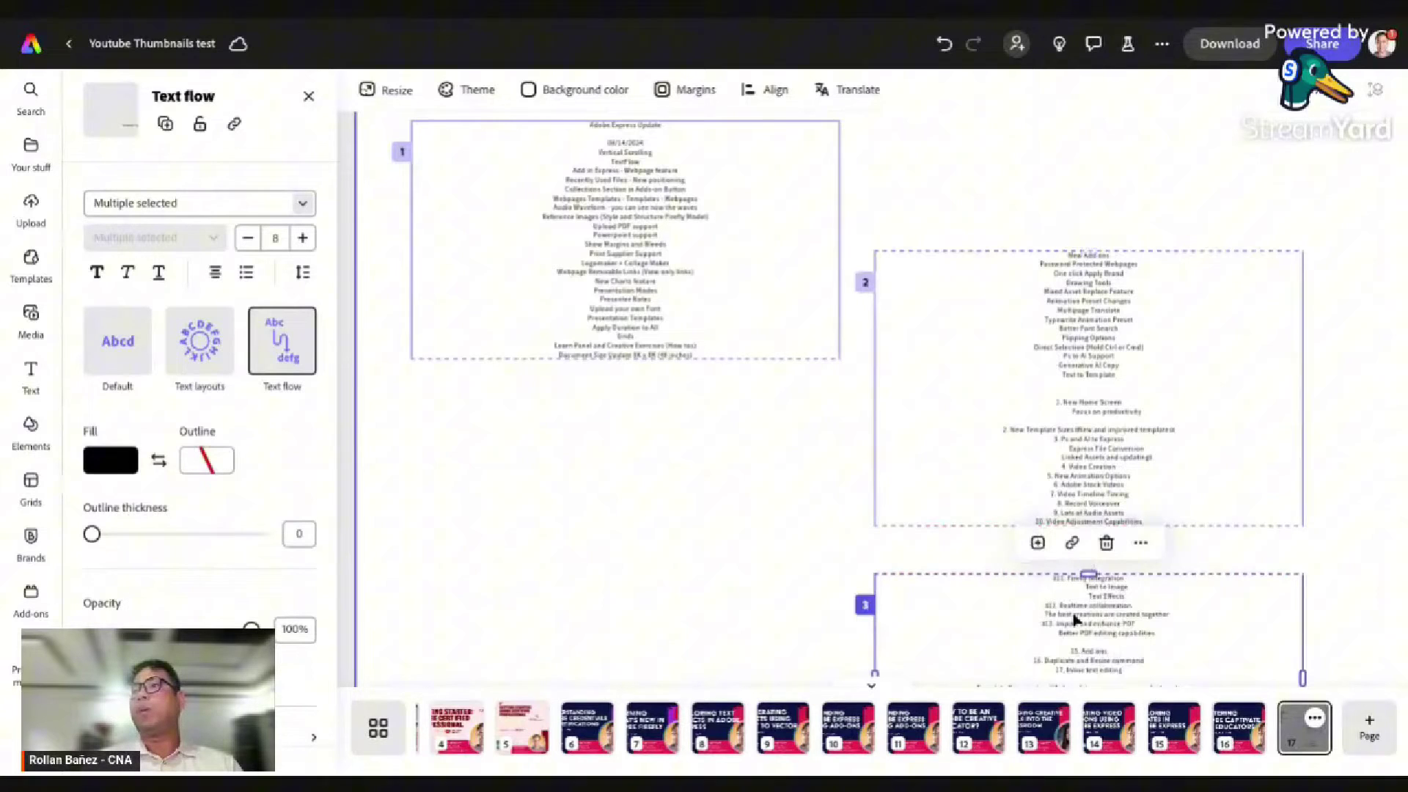
pyautogui.moveTo(1076, 620); pyautogui.dragTo(659, 518)
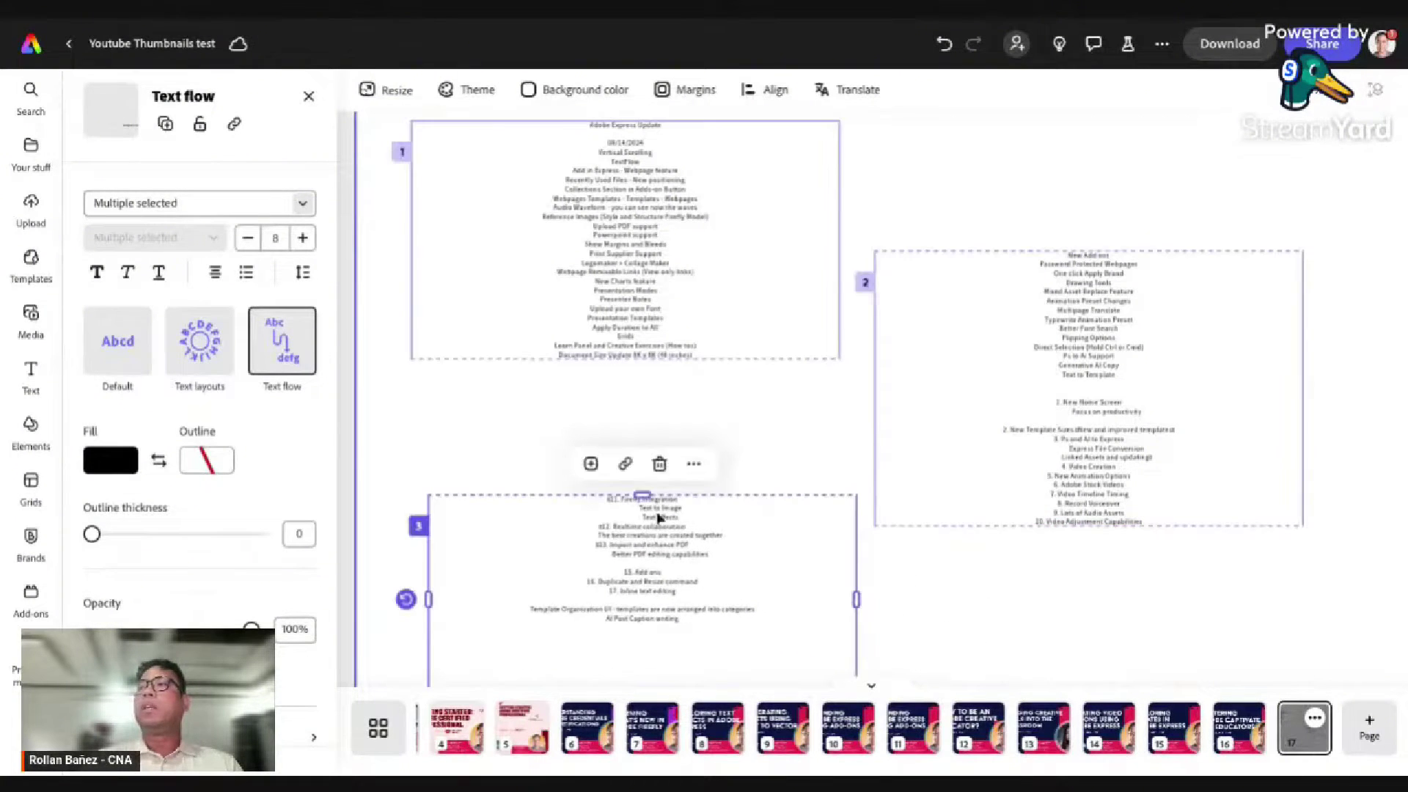
# Step: Shorten the first and second boxes so lines flow on into box 3
pyautogui.click(643, 351)
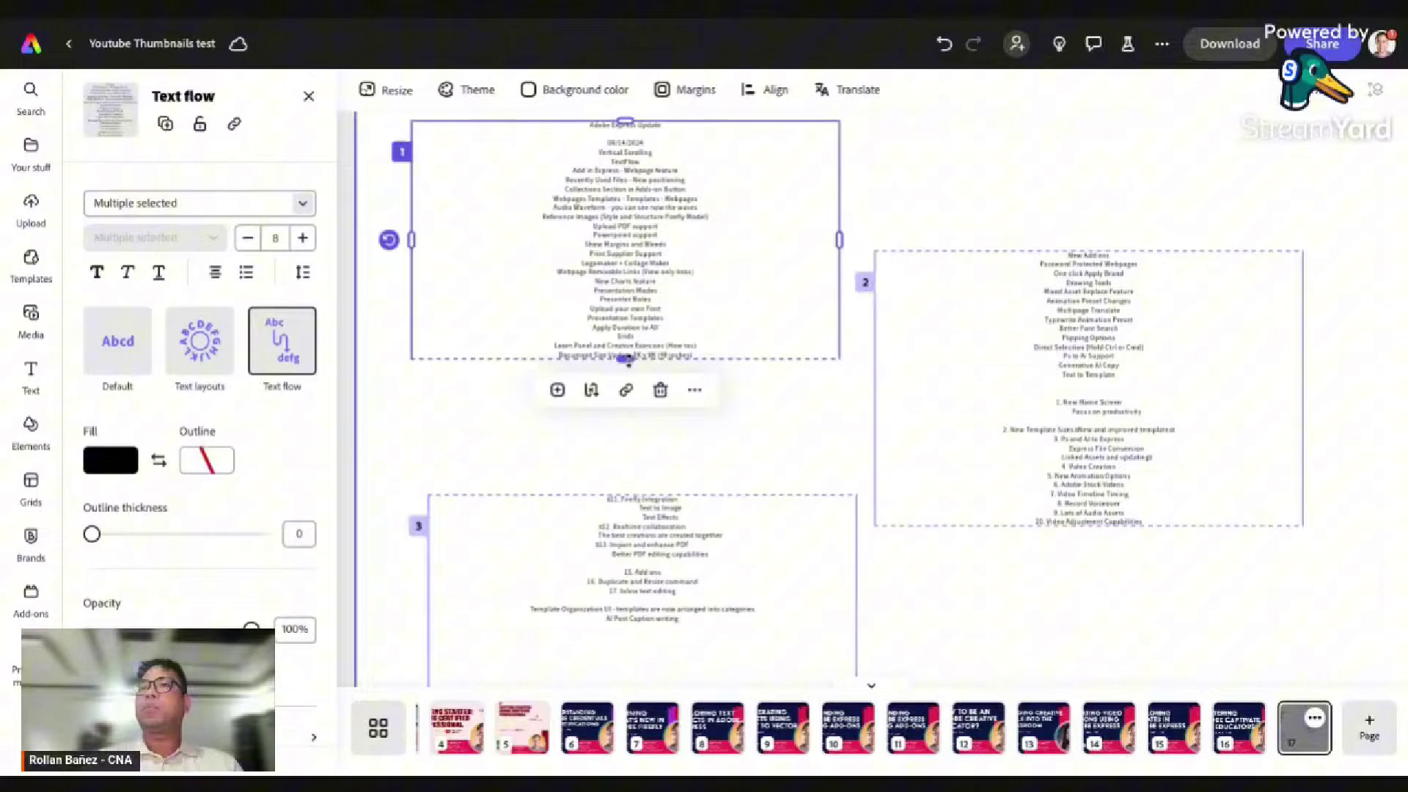
pyautogui.moveTo(629, 361); pyautogui.dragTo(628, 323)
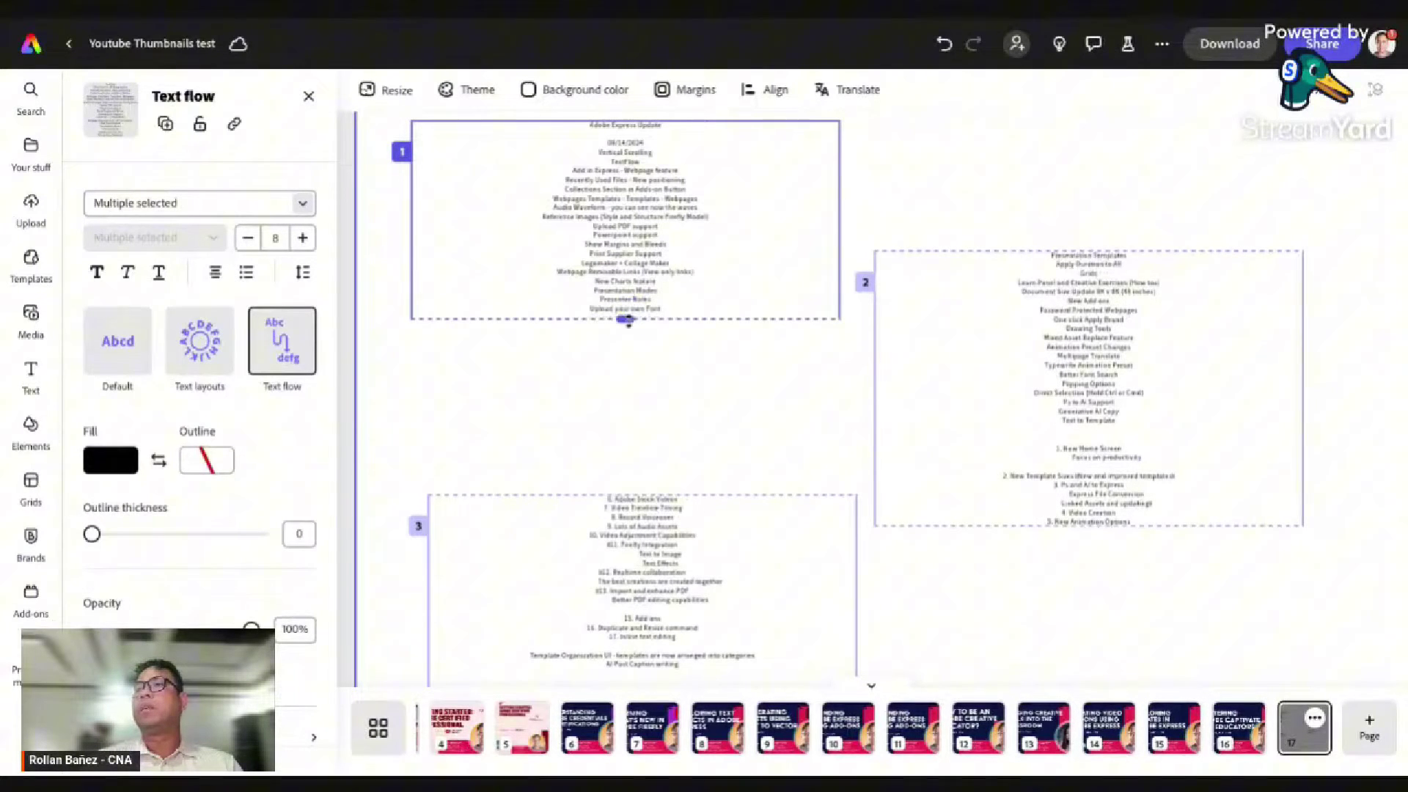
pyautogui.click(1047, 472)
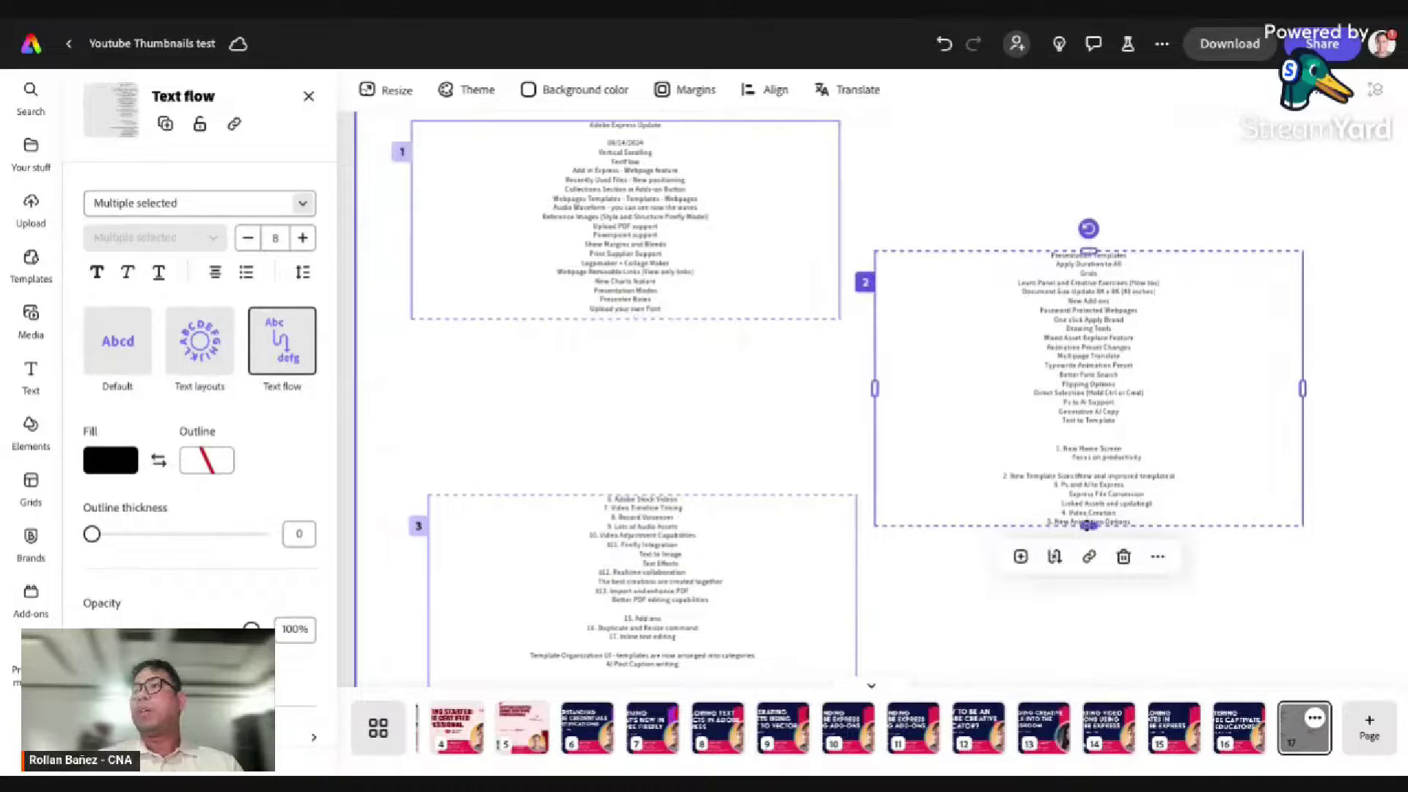
pyautogui.moveTo(1088, 525); pyautogui.dragTo(1087, 487)
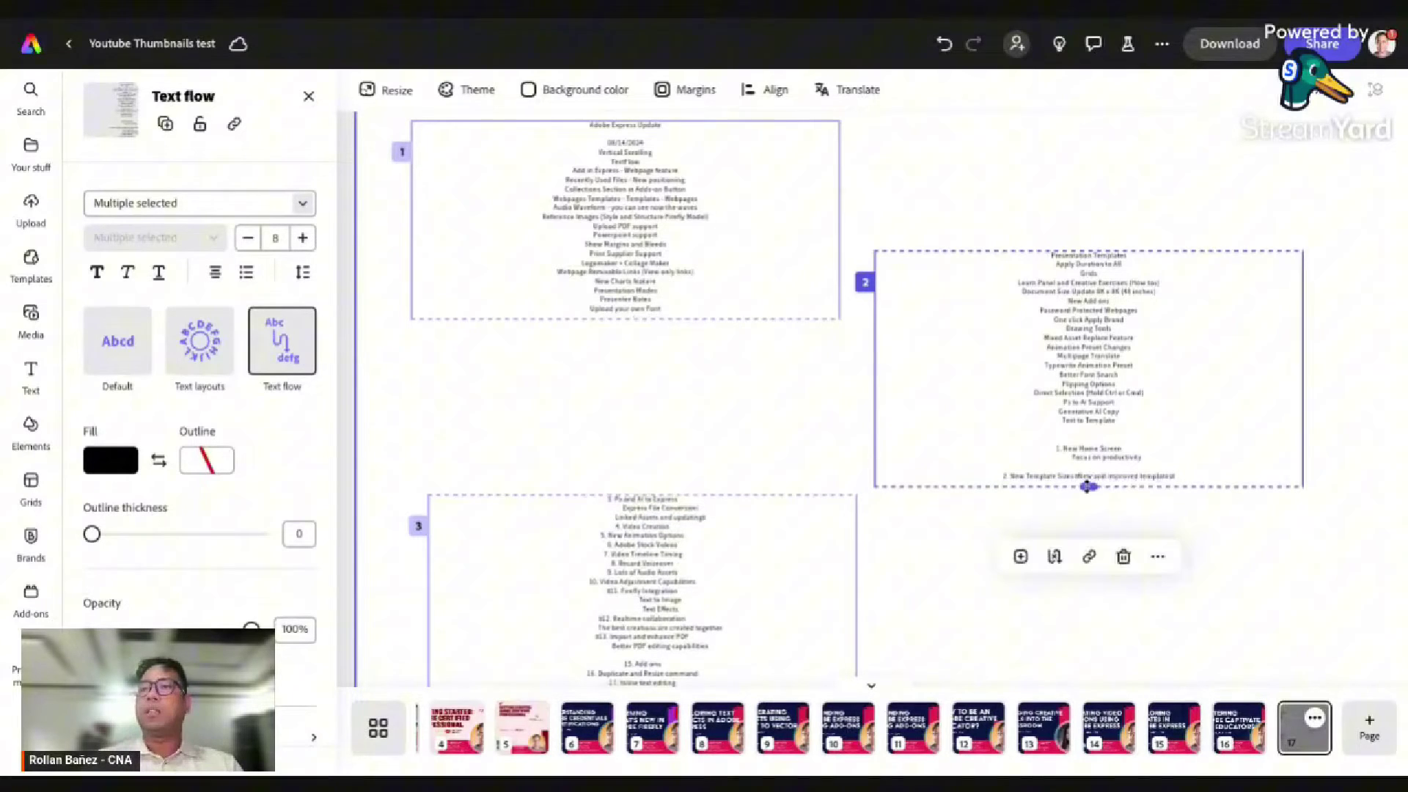
pyautogui.scroll(-3, 773, 383)
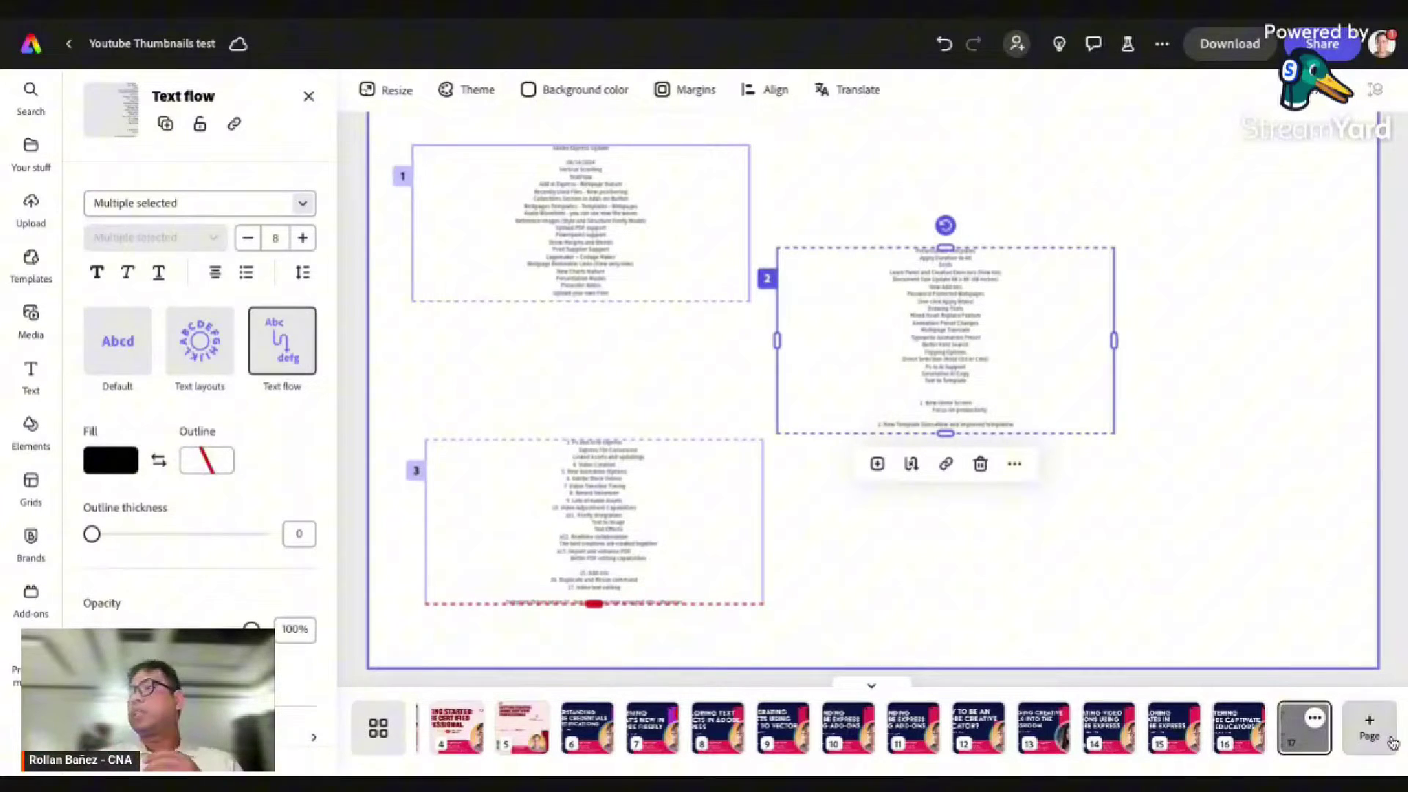
# Step: Add a blank page 18 the same size as the current page
pyautogui.moveTo(1379, 736)
pyautogui.press('Escape')
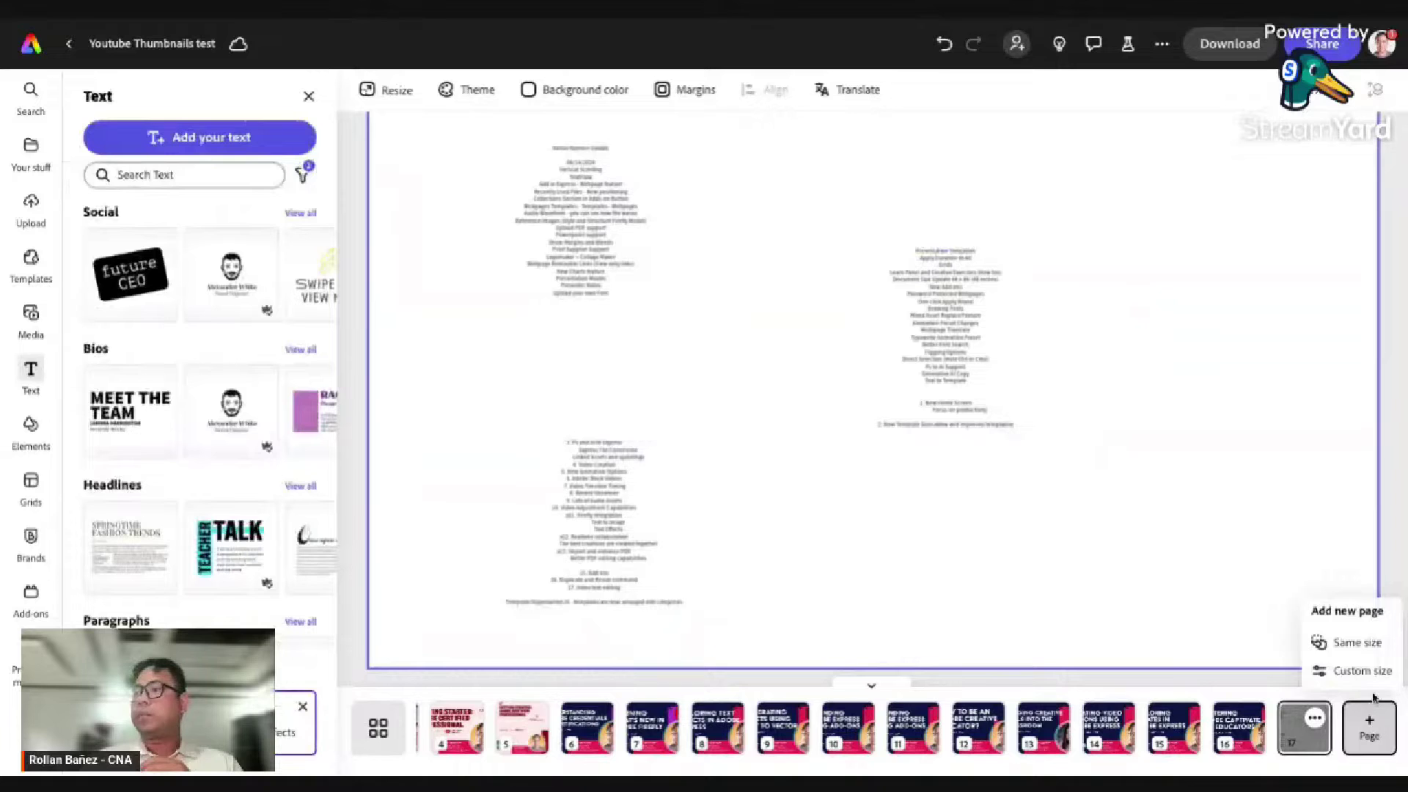
pyautogui.click(1356, 643)
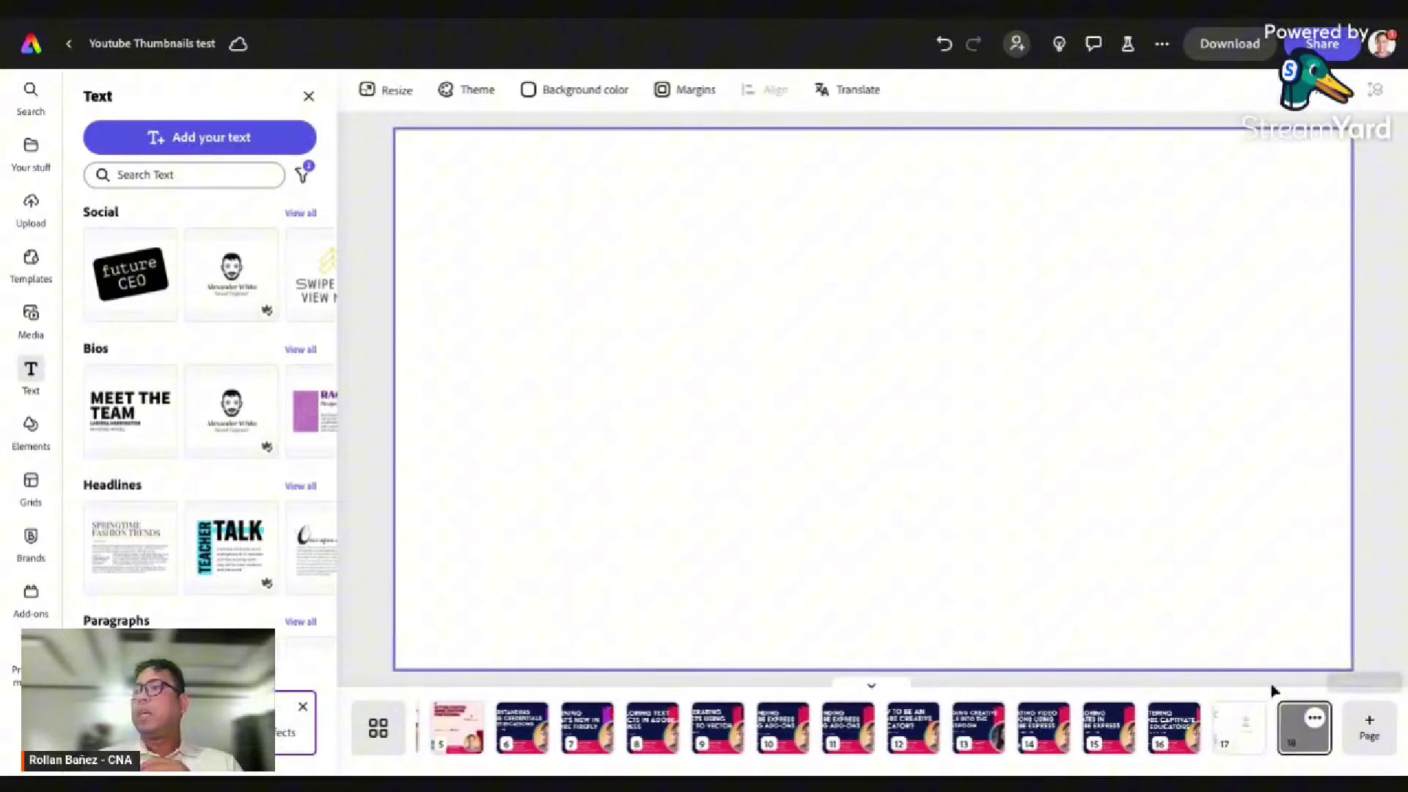
# Step: Remove the third text box from page 17 and go to page 18
pyautogui.click(1238, 731)
pyautogui.click(644, 588)
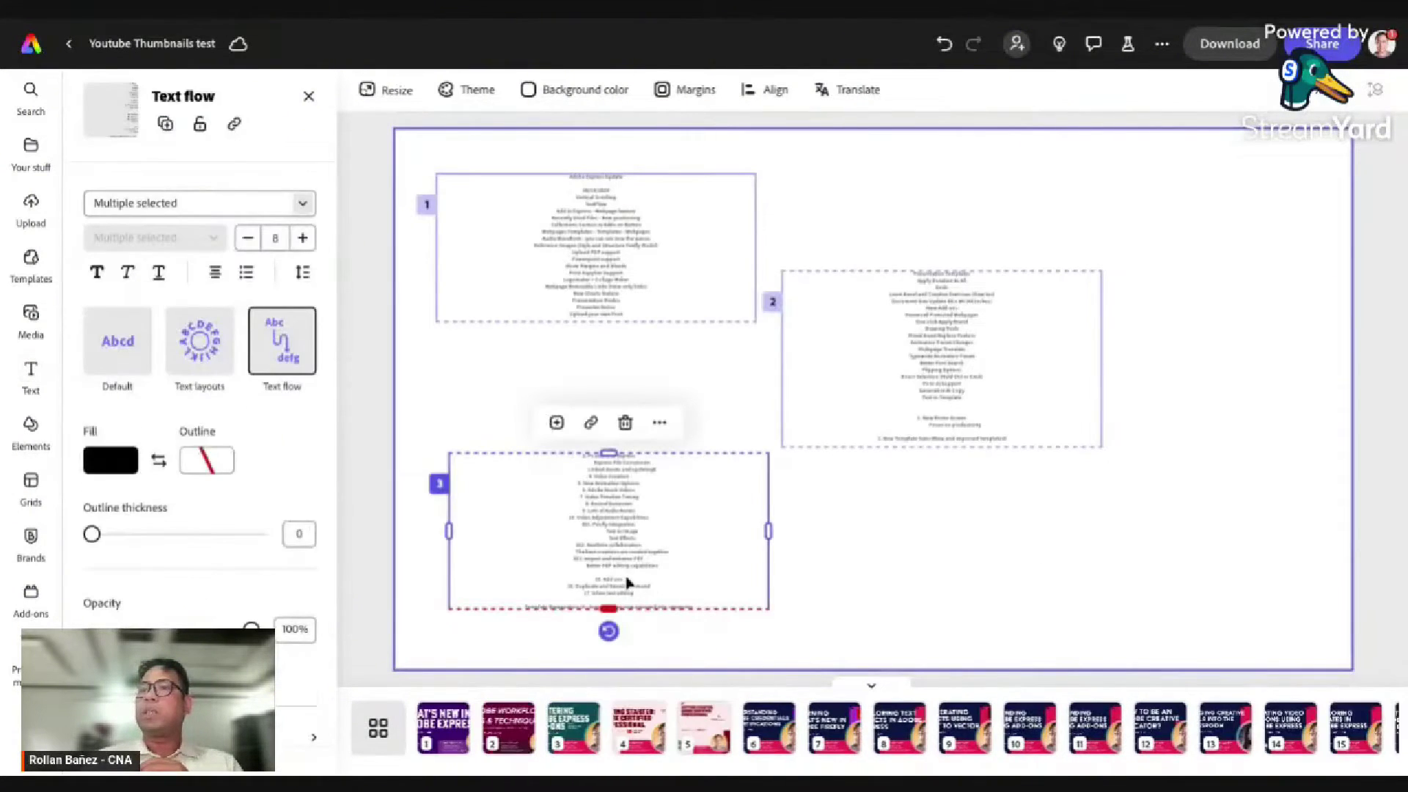
pyautogui.press('Delete')
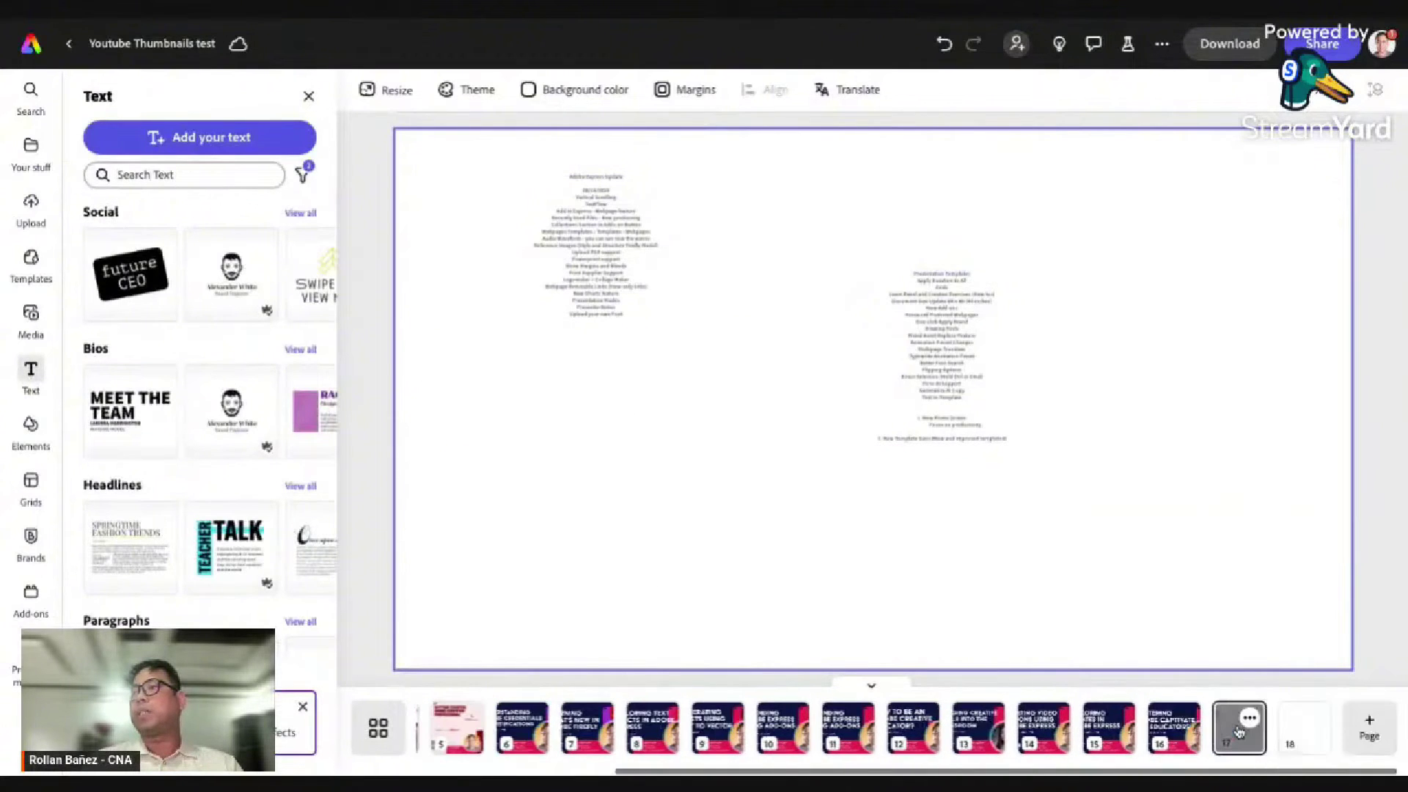
pyautogui.click(1315, 719)
# Step: Move the text block on page 18 up toward the page centre
pyautogui.click(789, 468)
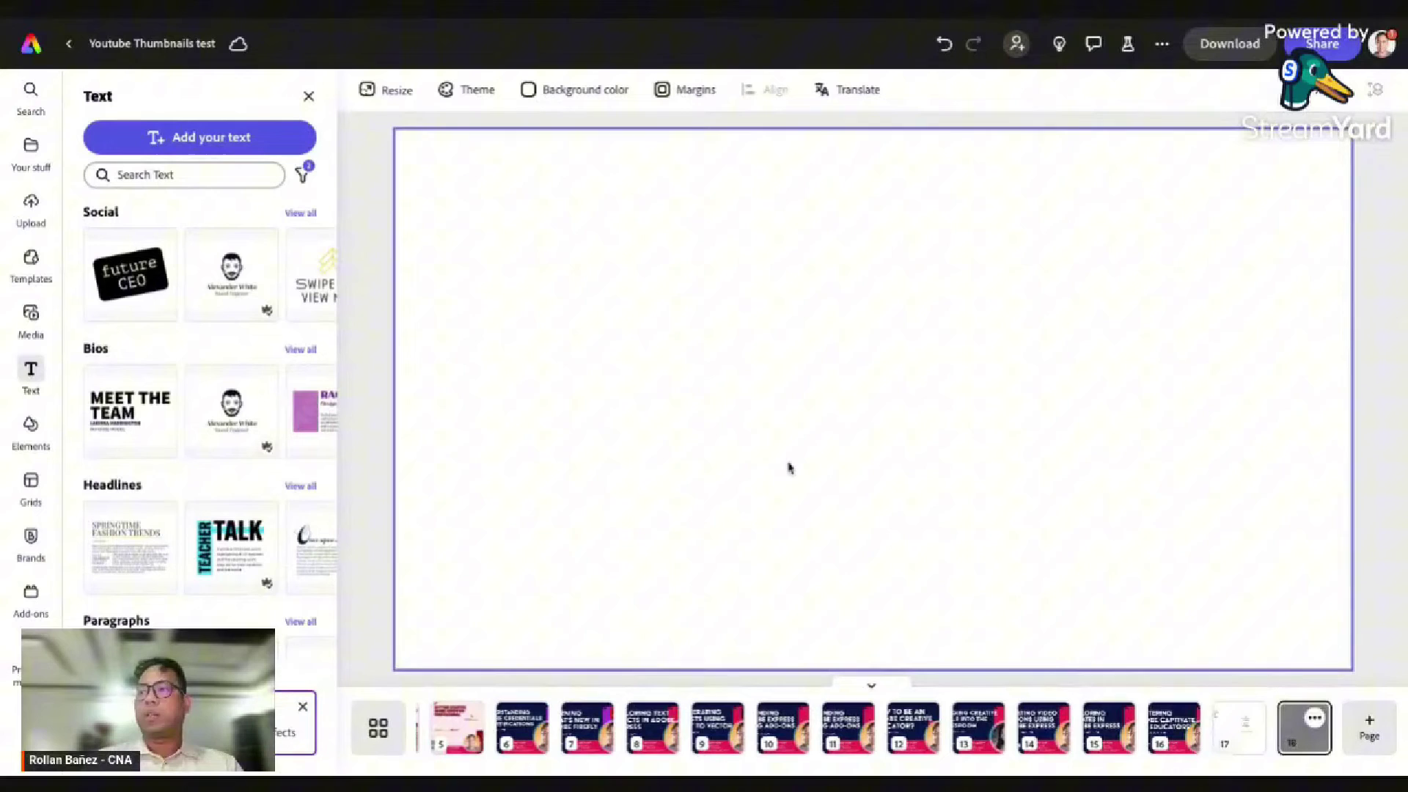
pyautogui.click(642, 499)
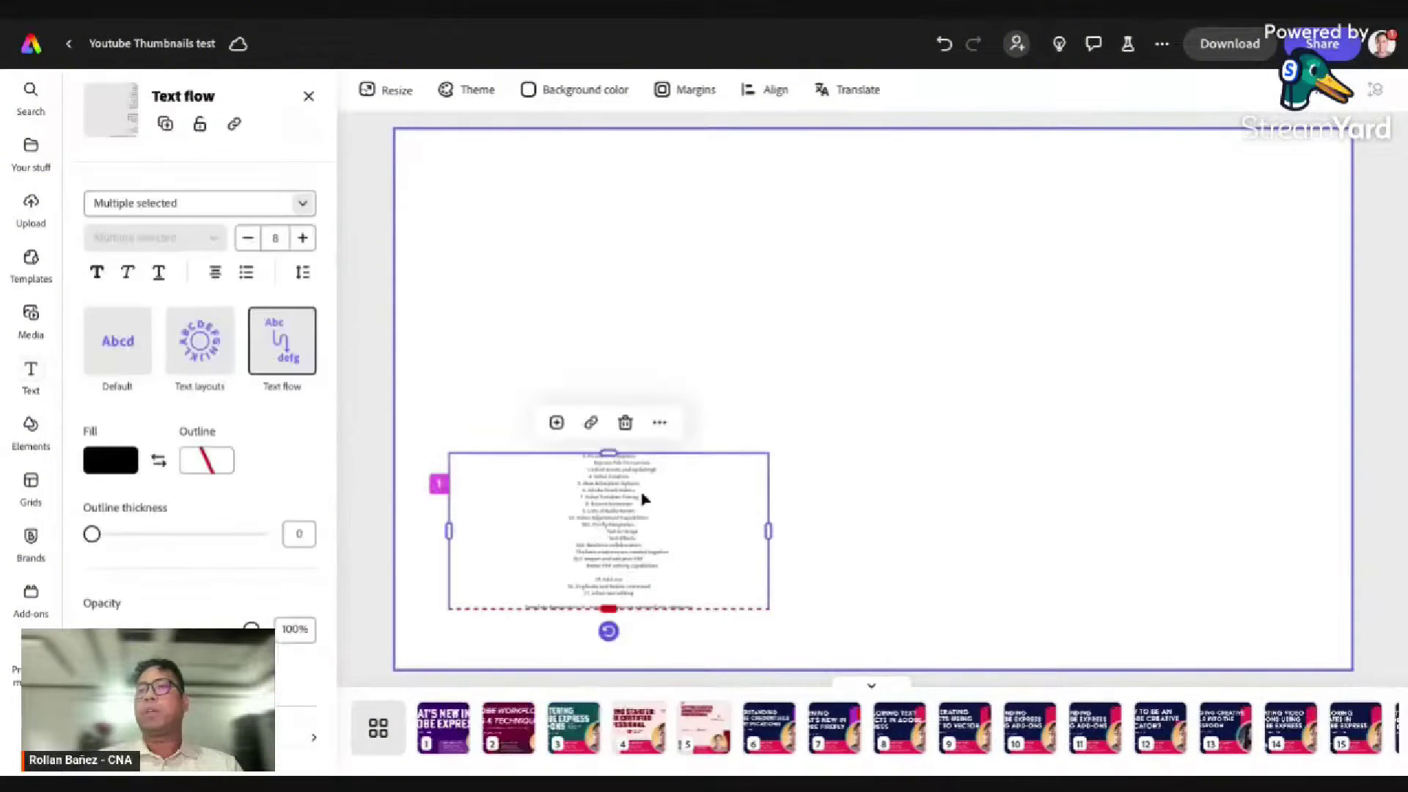
pyautogui.moveTo(613, 504); pyautogui.dragTo(709, 331)
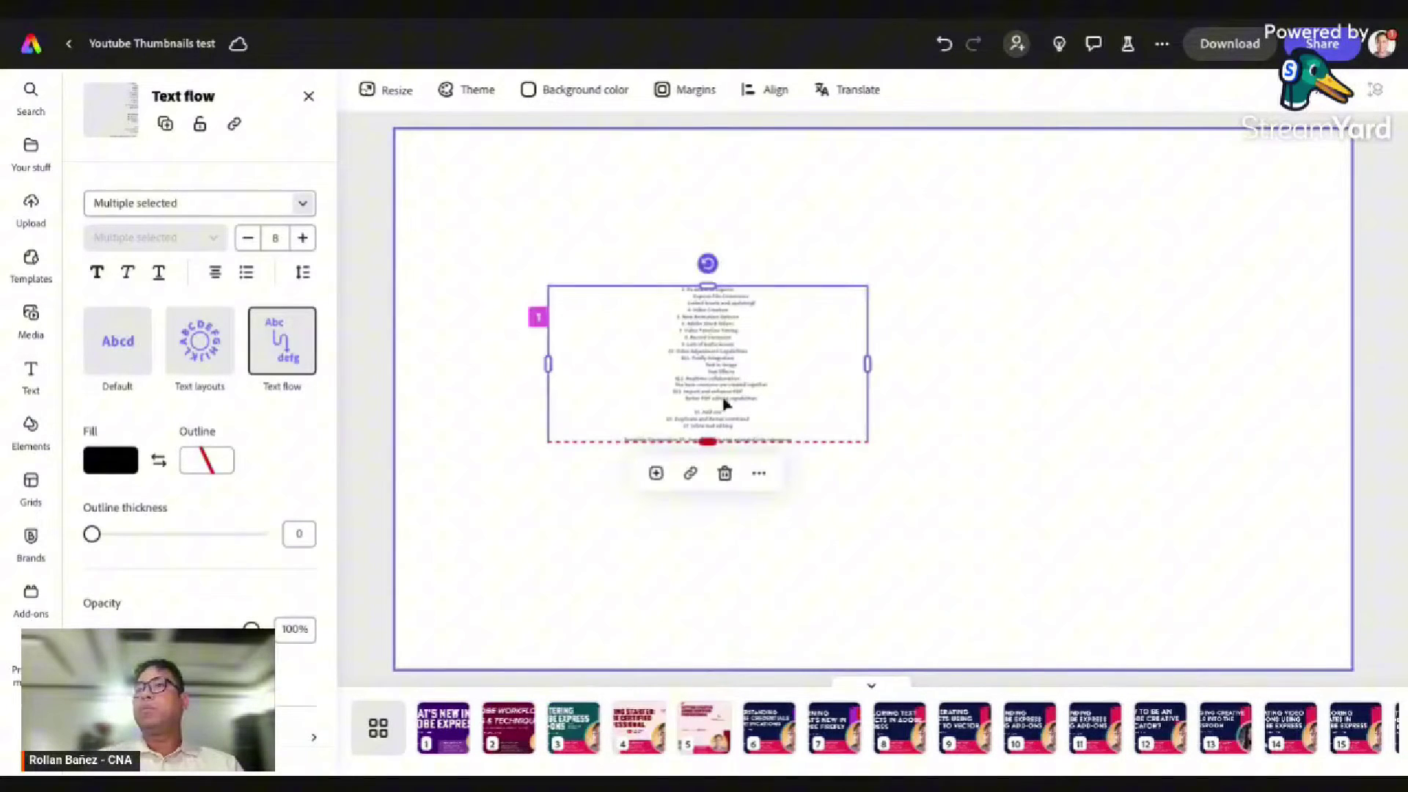
pyautogui.hscroll(3, 1192, 730)
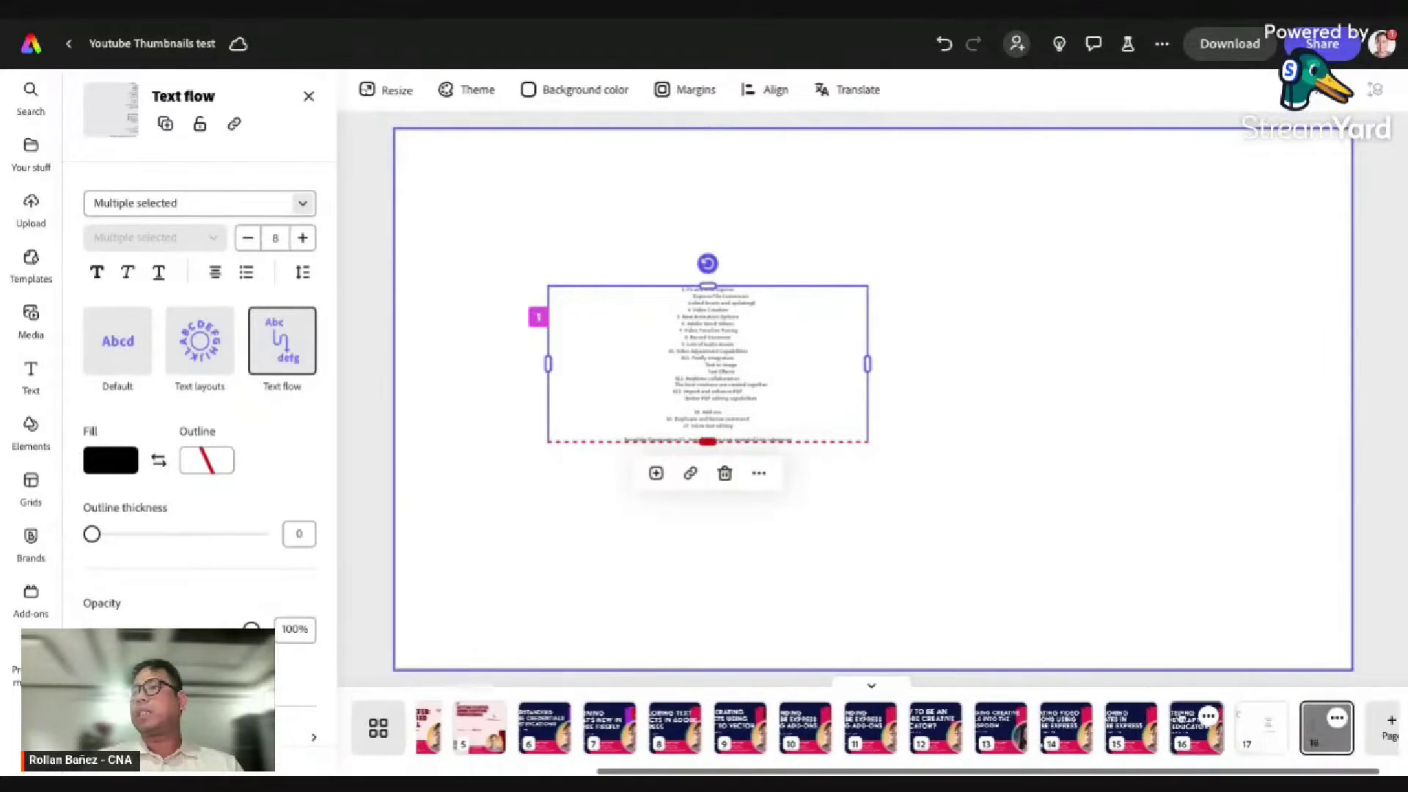
pyautogui.hscroll(1, 1196, 730)
# Step: On page 17, add a new third linked box after box 2, placed right below it
pyautogui.click(1240, 726)
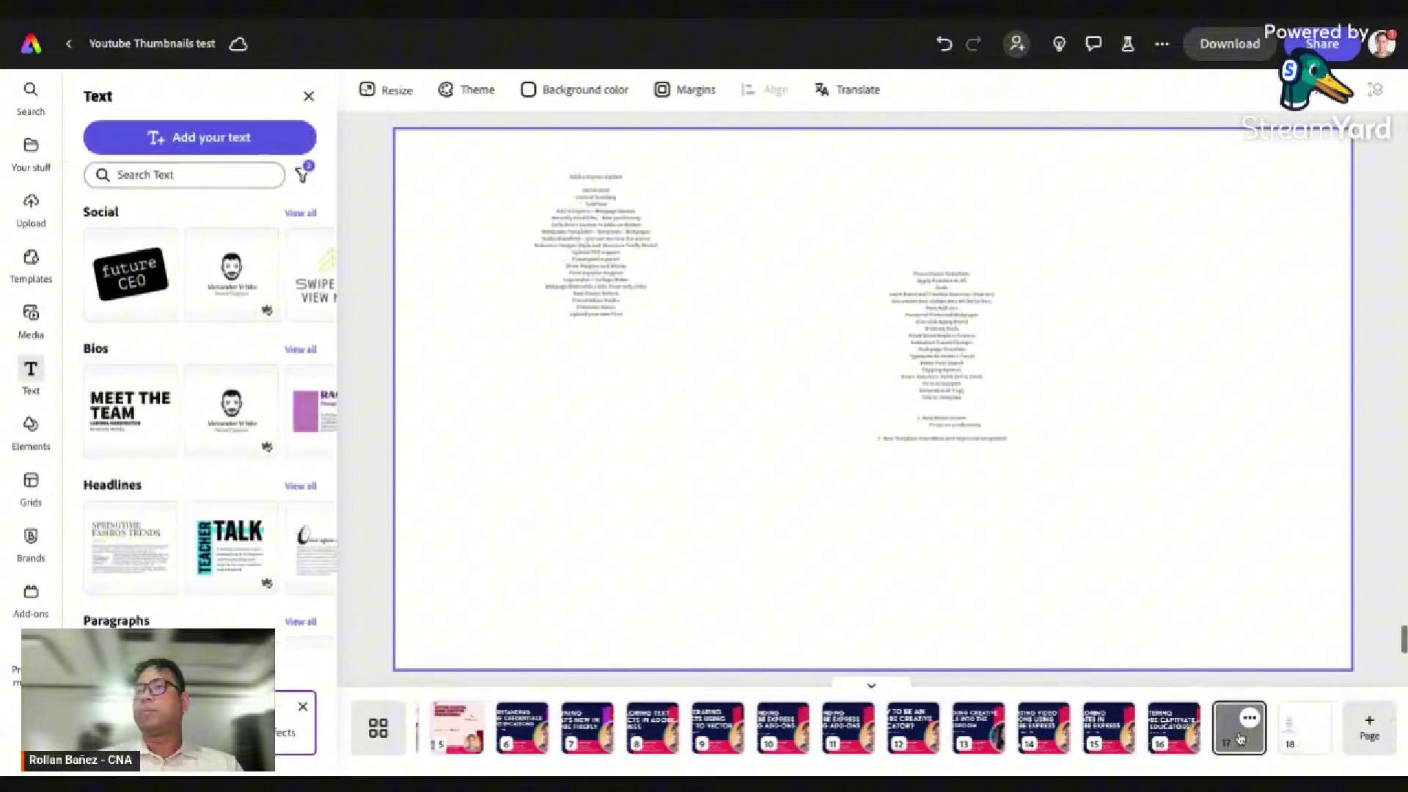
pyautogui.click(900, 402)
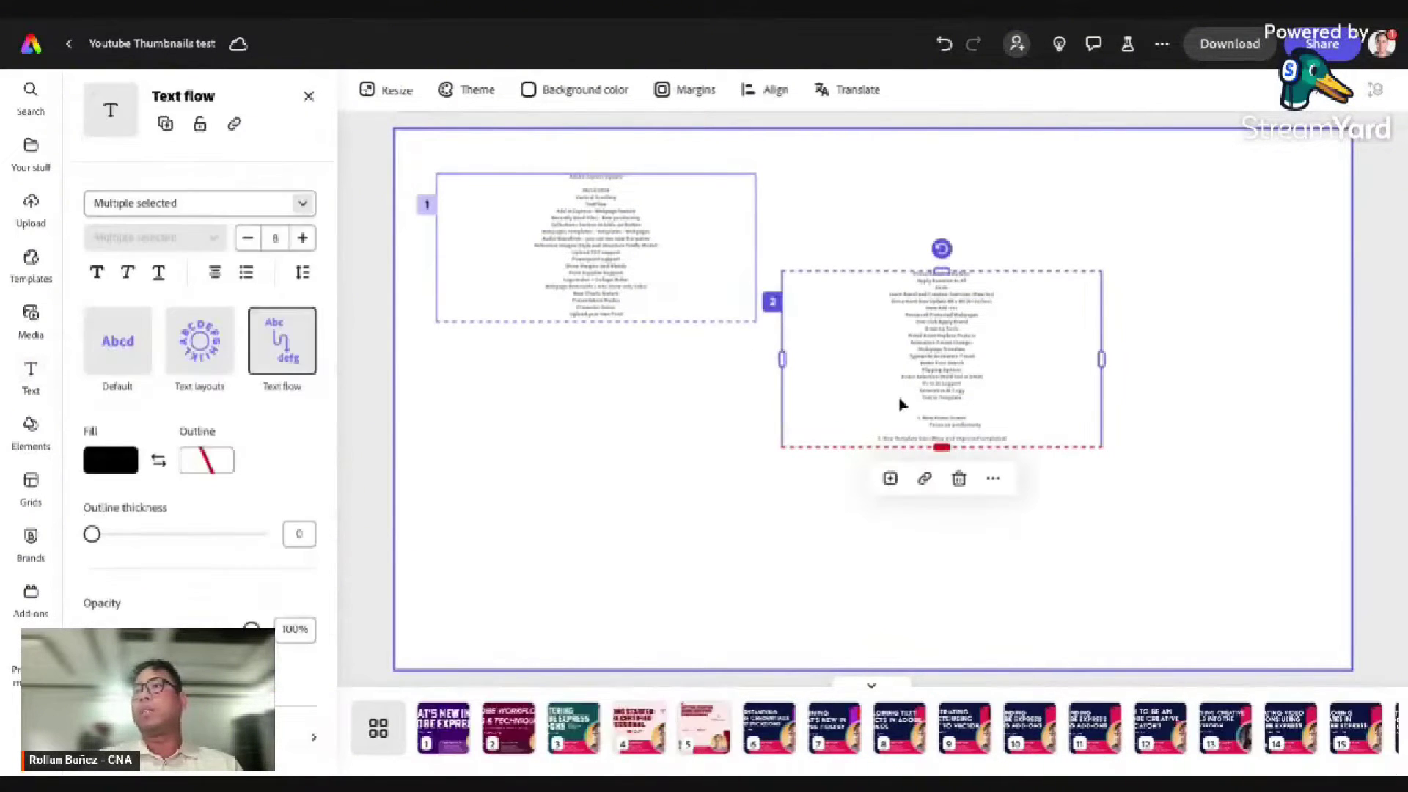
pyautogui.click(890, 480)
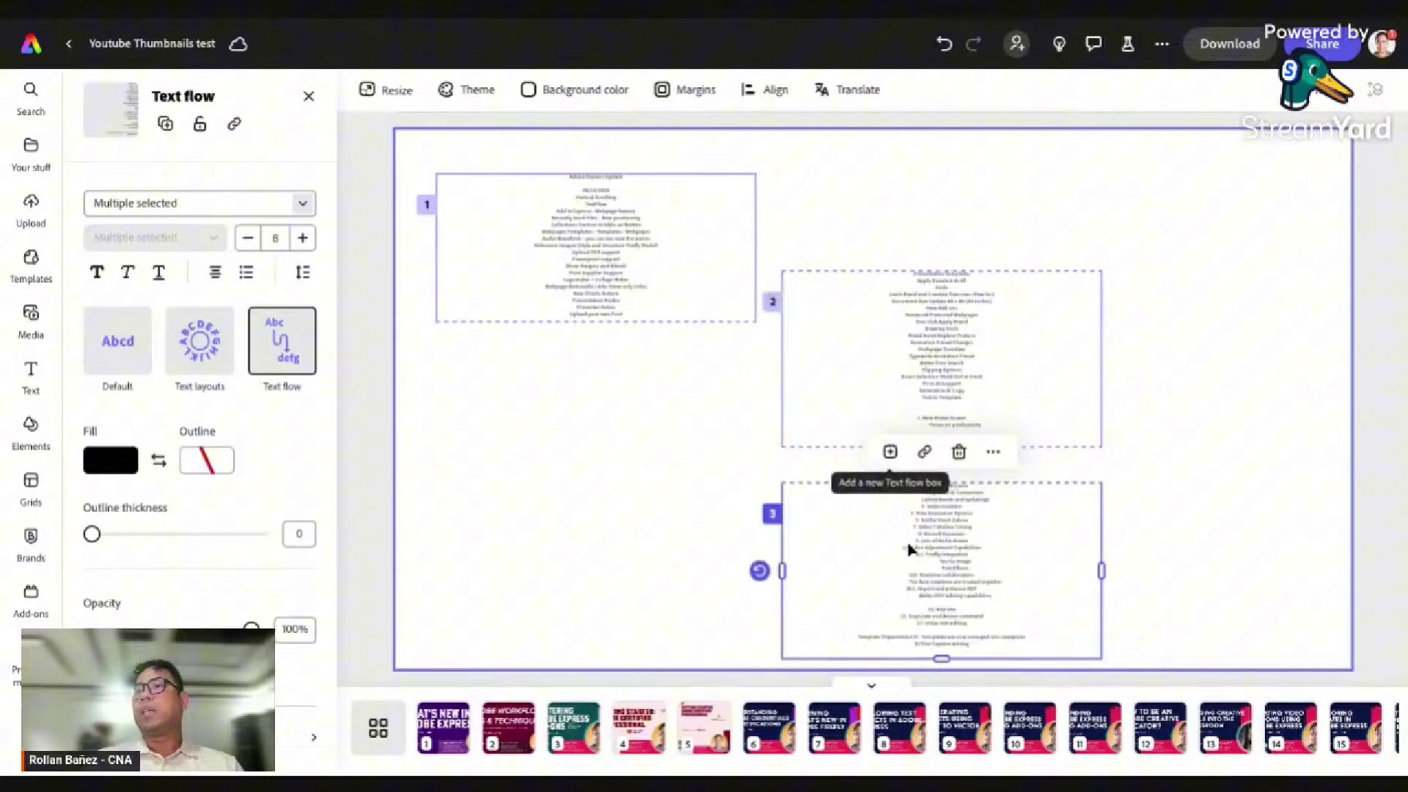
pyautogui.moveTo(936, 556); pyautogui.dragTo(1081, 513)
pyautogui.scroll(1, 1081, 513)
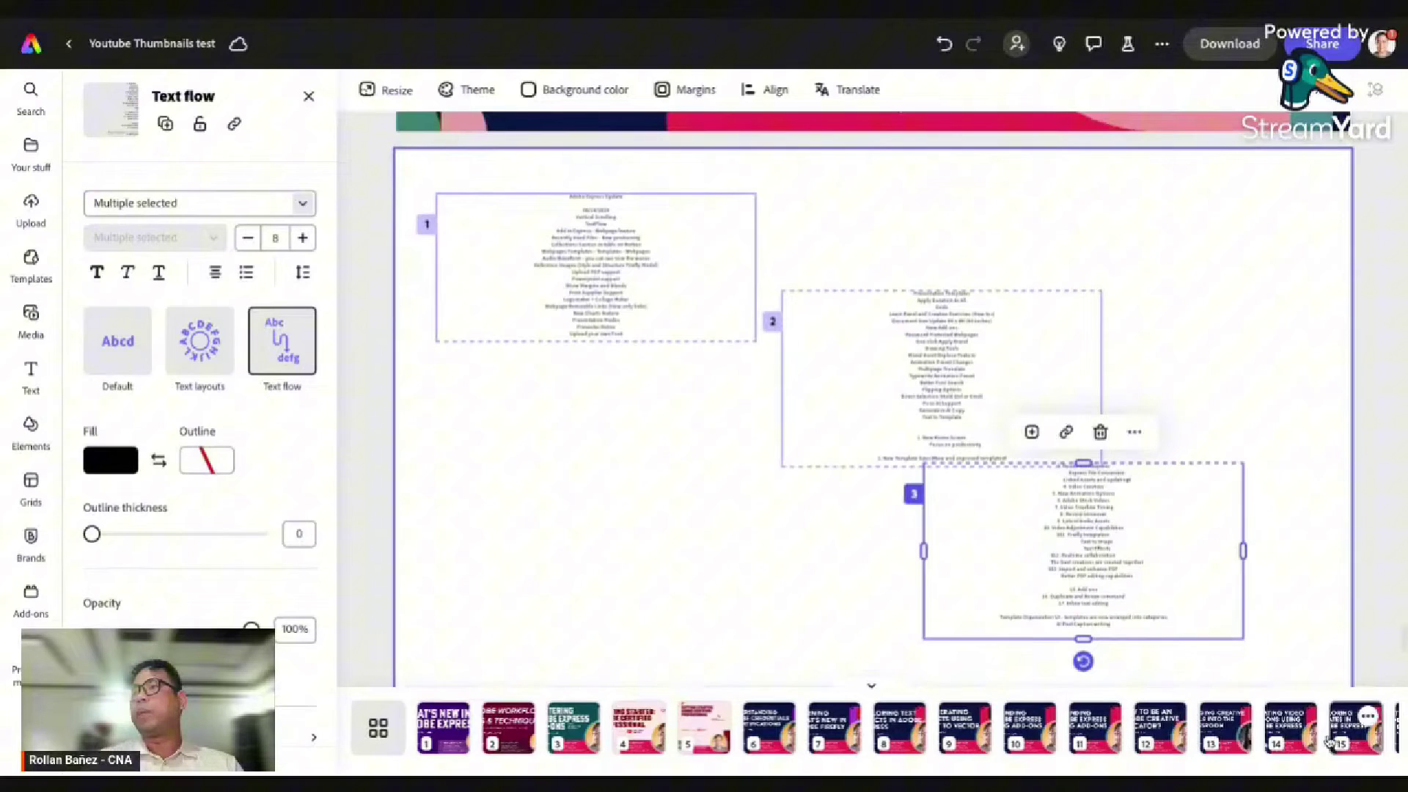
pyautogui.scroll(-3, 1291, 734)
pyautogui.click(1282, 748)
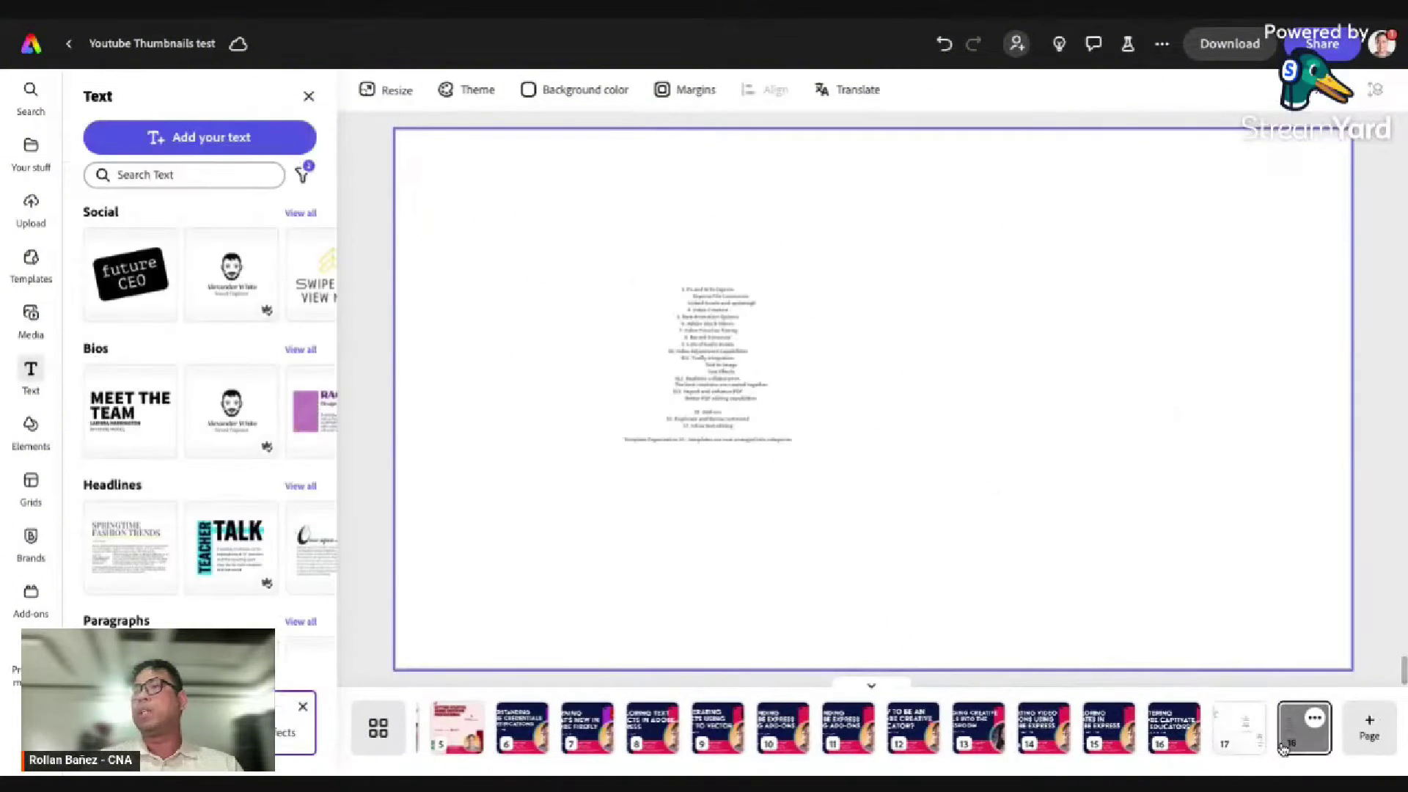
pyautogui.click(750, 438)
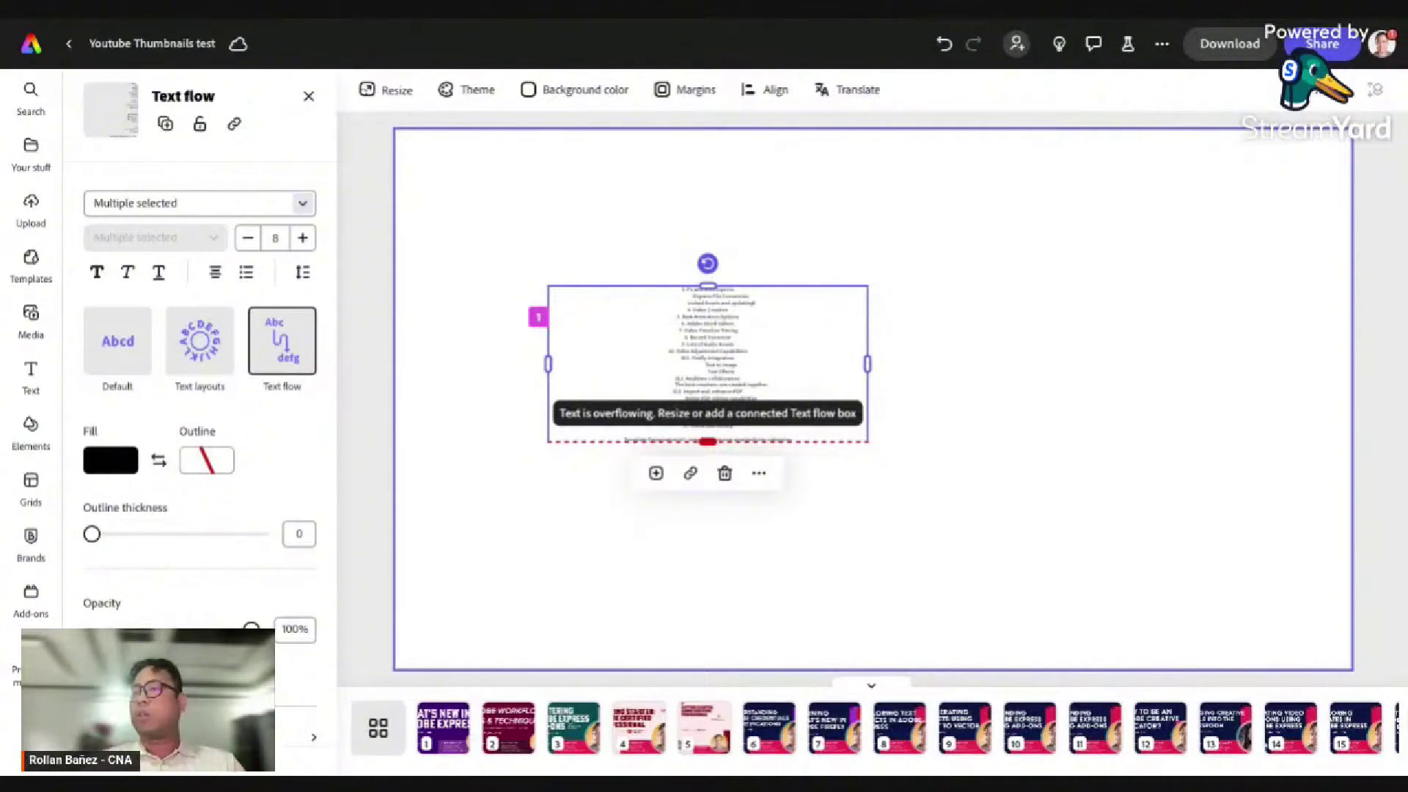
# Step: Delete the overflowing page-18 box, undo it, and move the second box up
pyautogui.press('Delete')
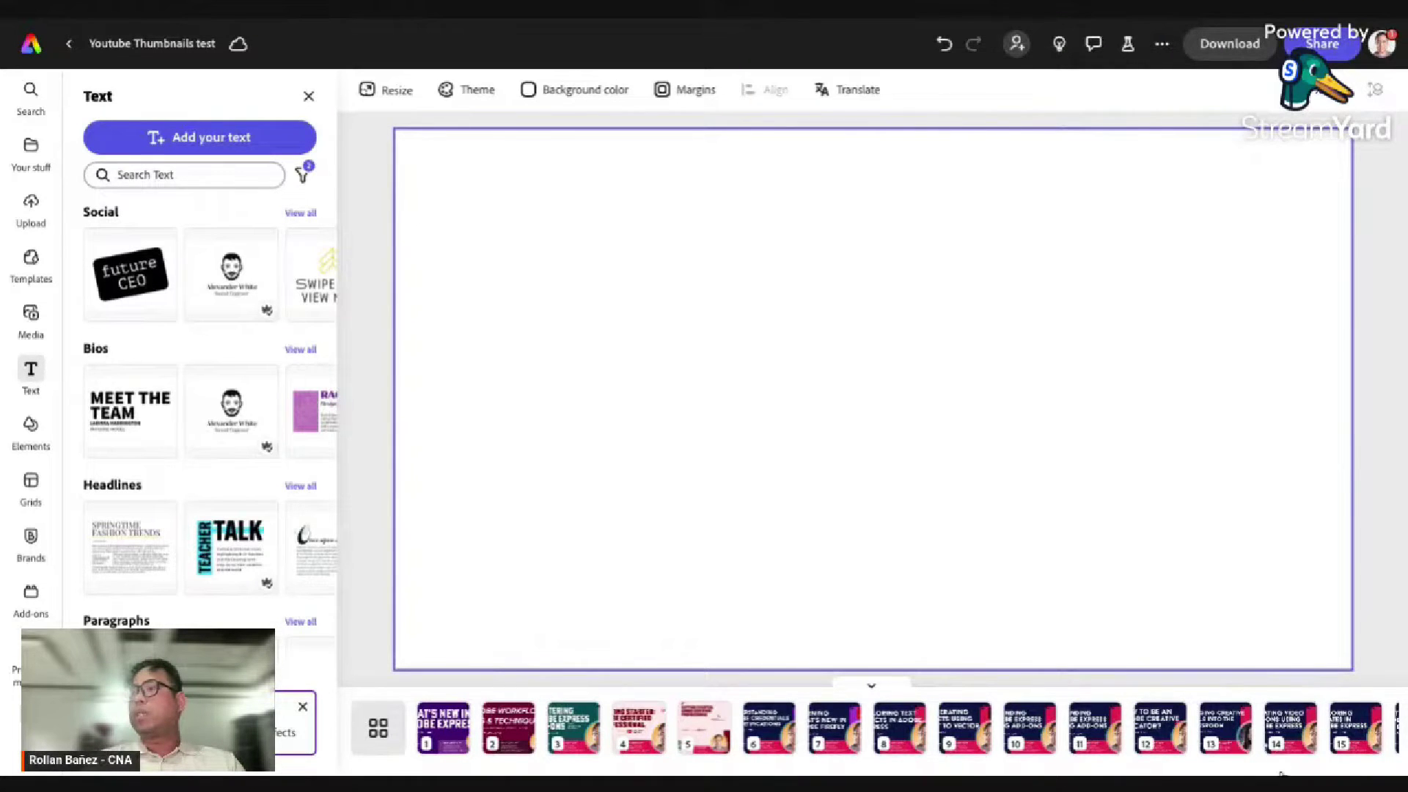
pyautogui.hscroll(3, 1277, 731)
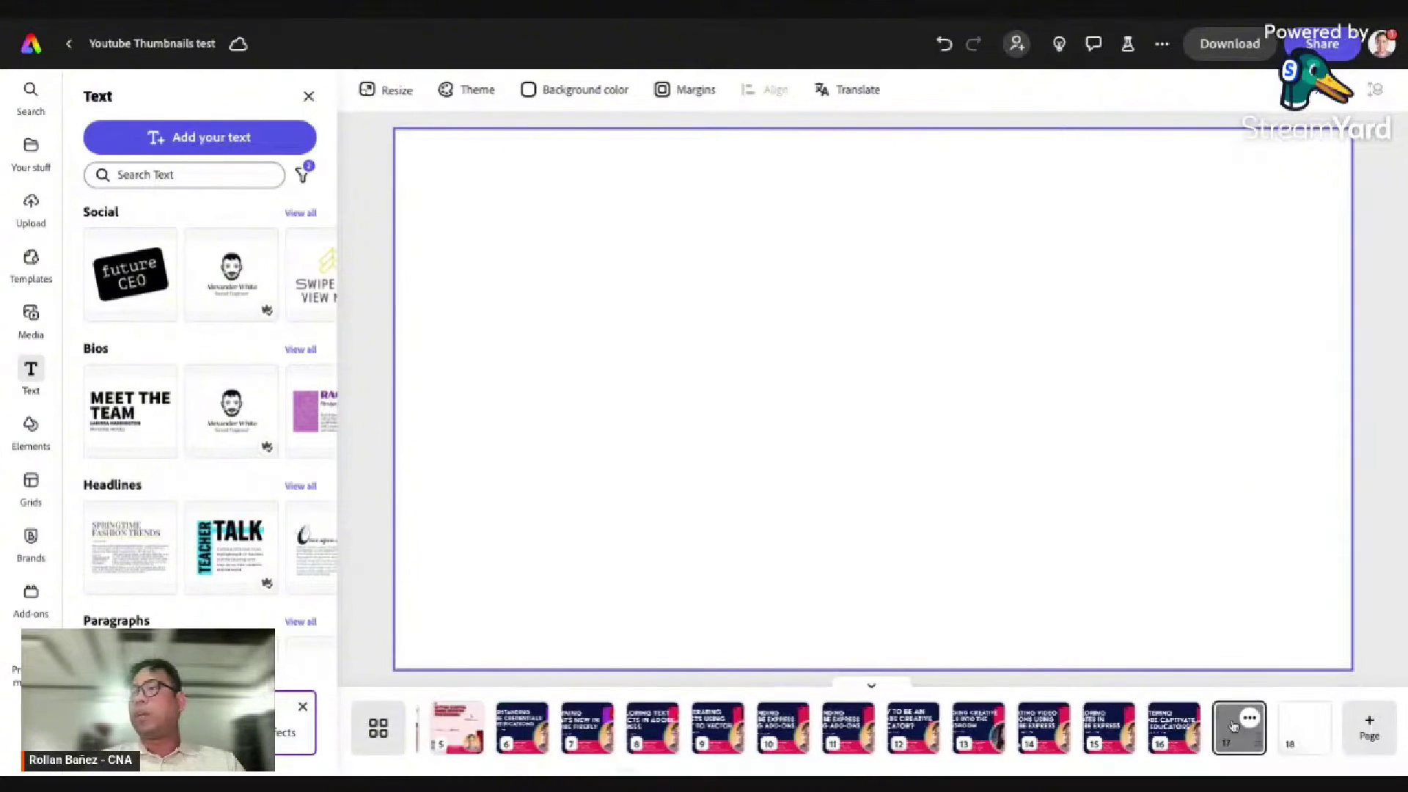
pyautogui.hotkey('ctrl', 'z')
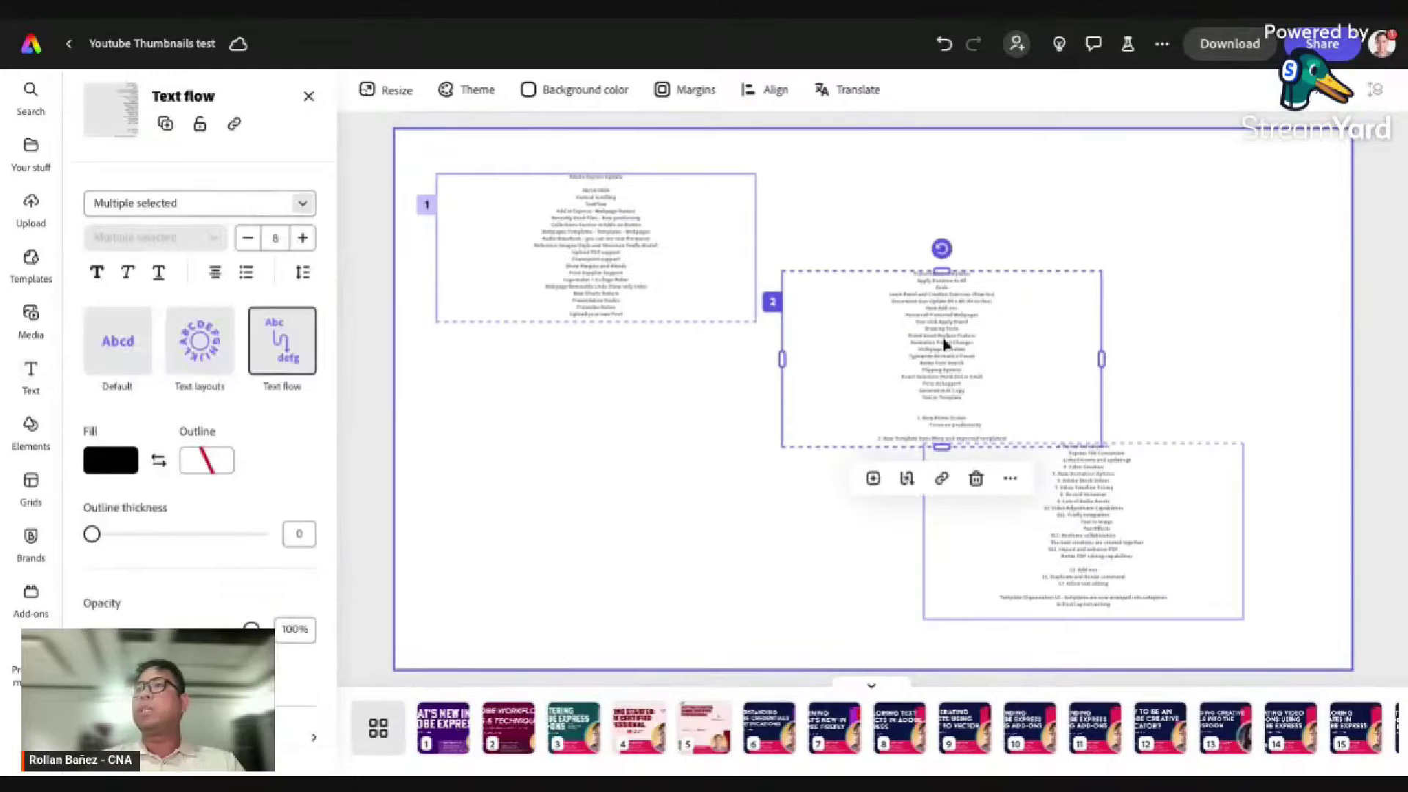
pyautogui.moveTo(945, 345); pyautogui.dragTo(944, 276)
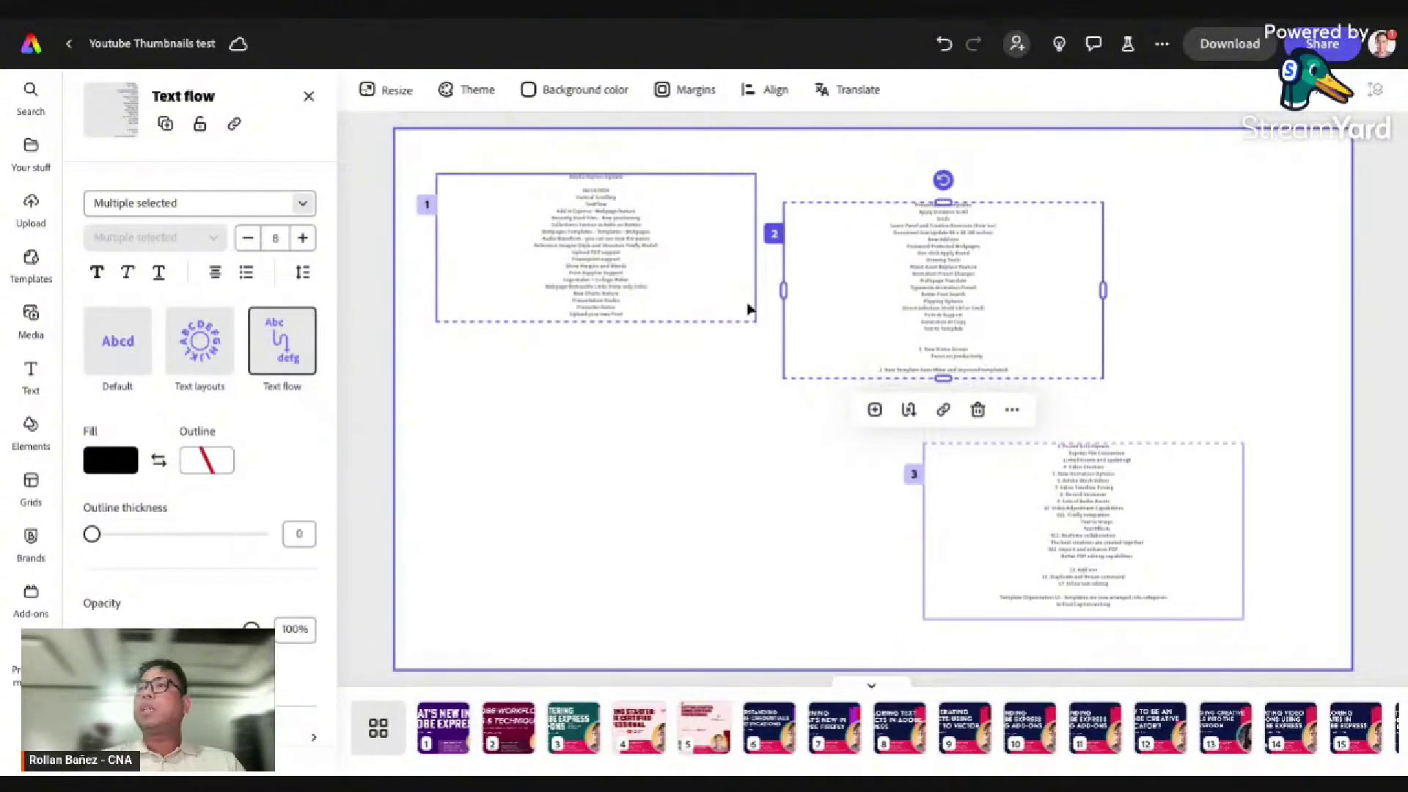
# Step: Delete the third linked box and stretch the second box taller for the remaining text
pyautogui.click(909, 409)
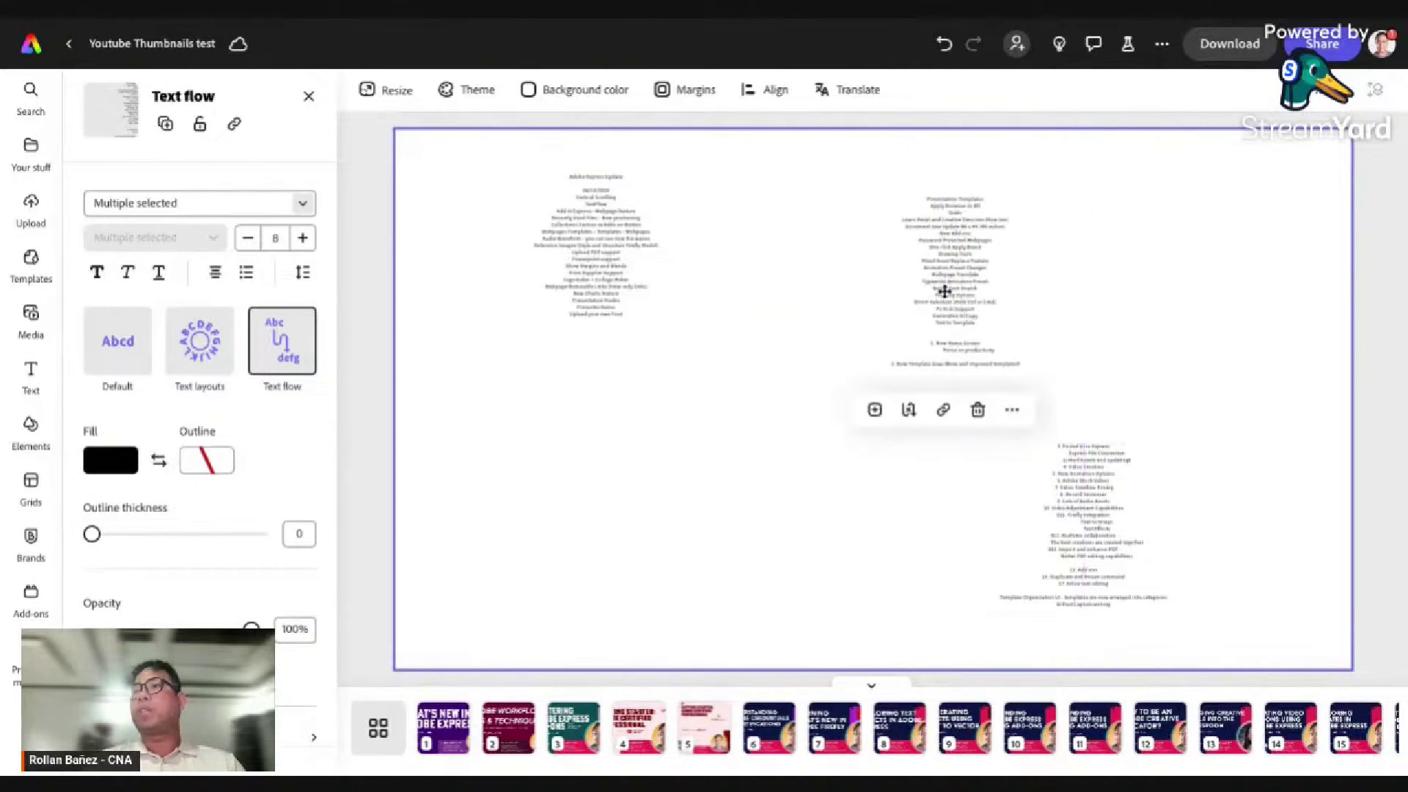
pyautogui.click(1062, 508)
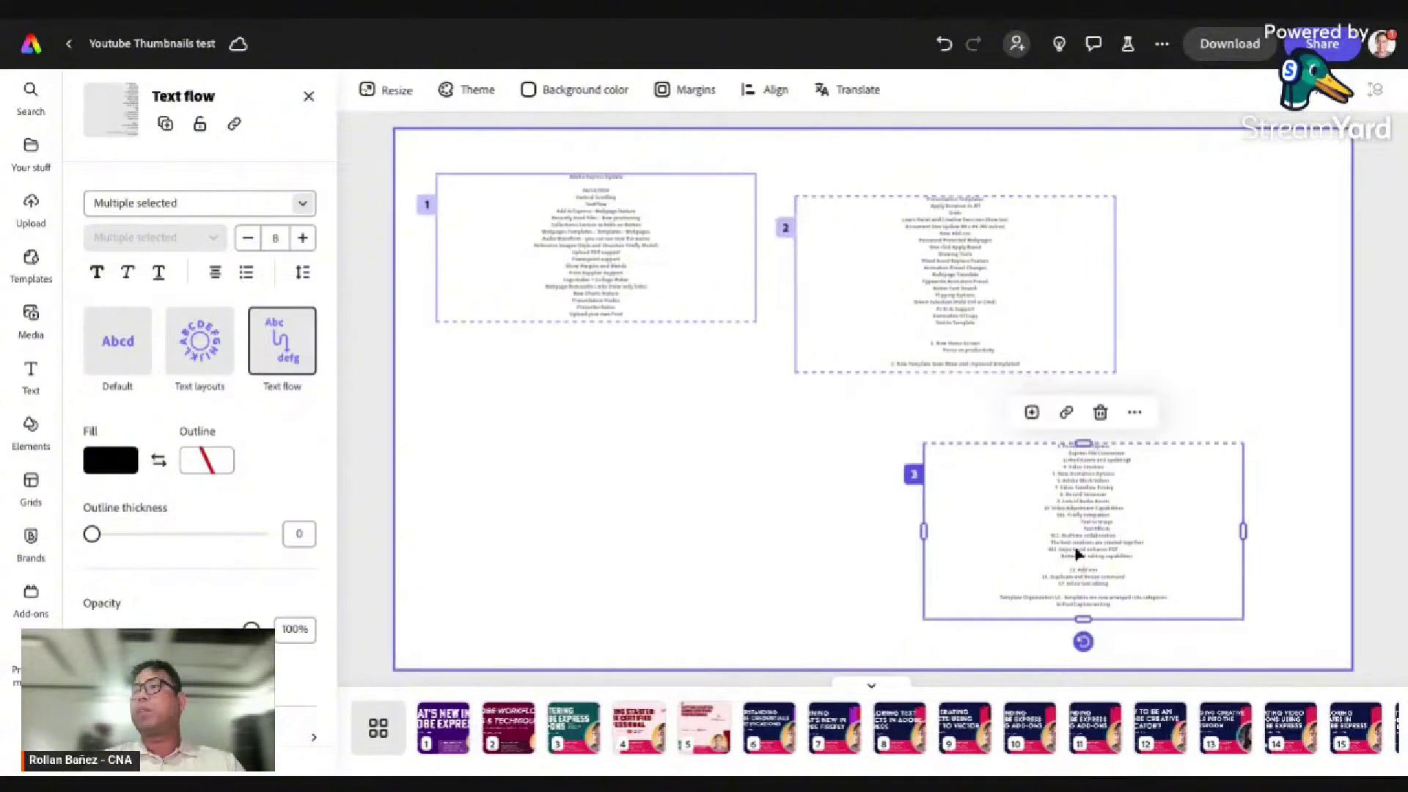
pyautogui.click(1135, 414)
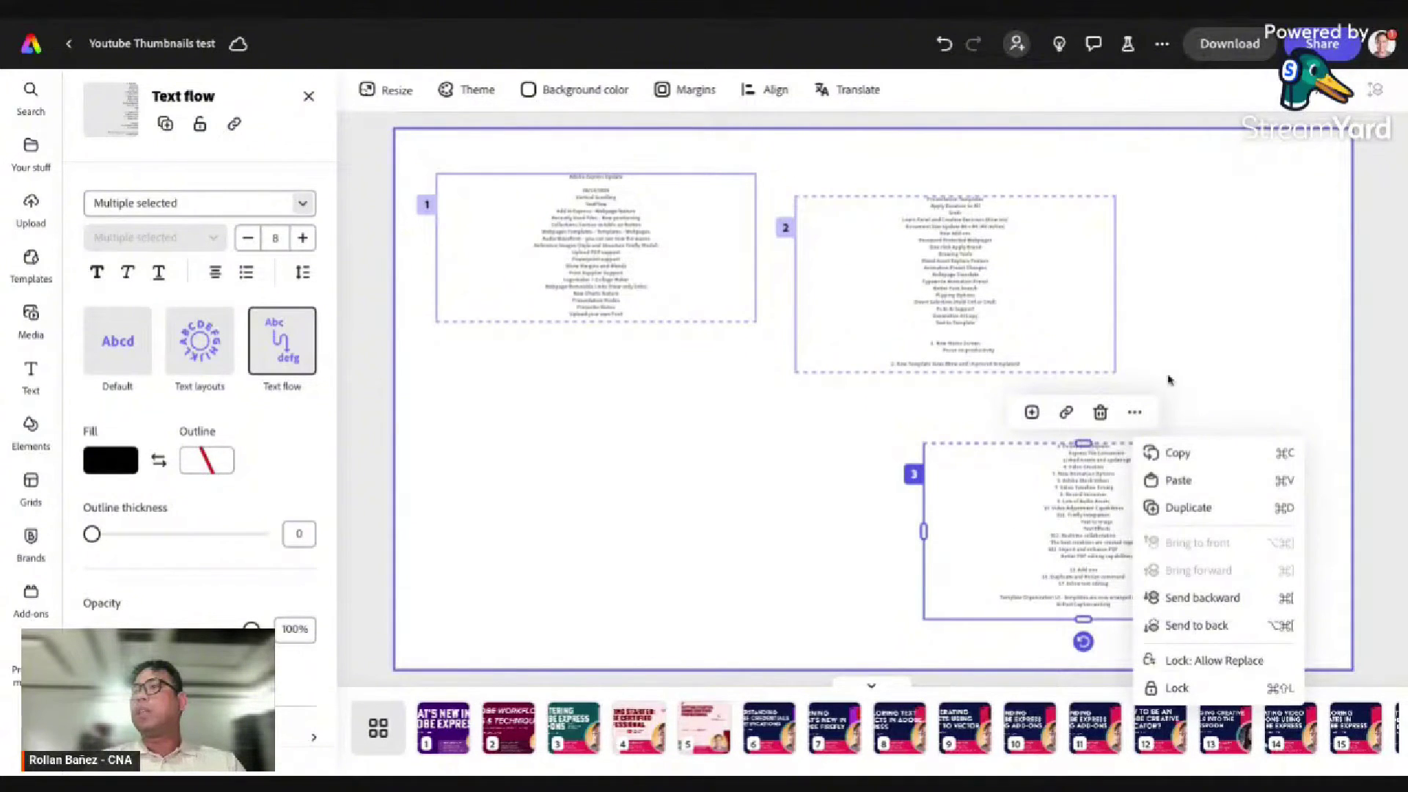
pyautogui.click(1100, 412)
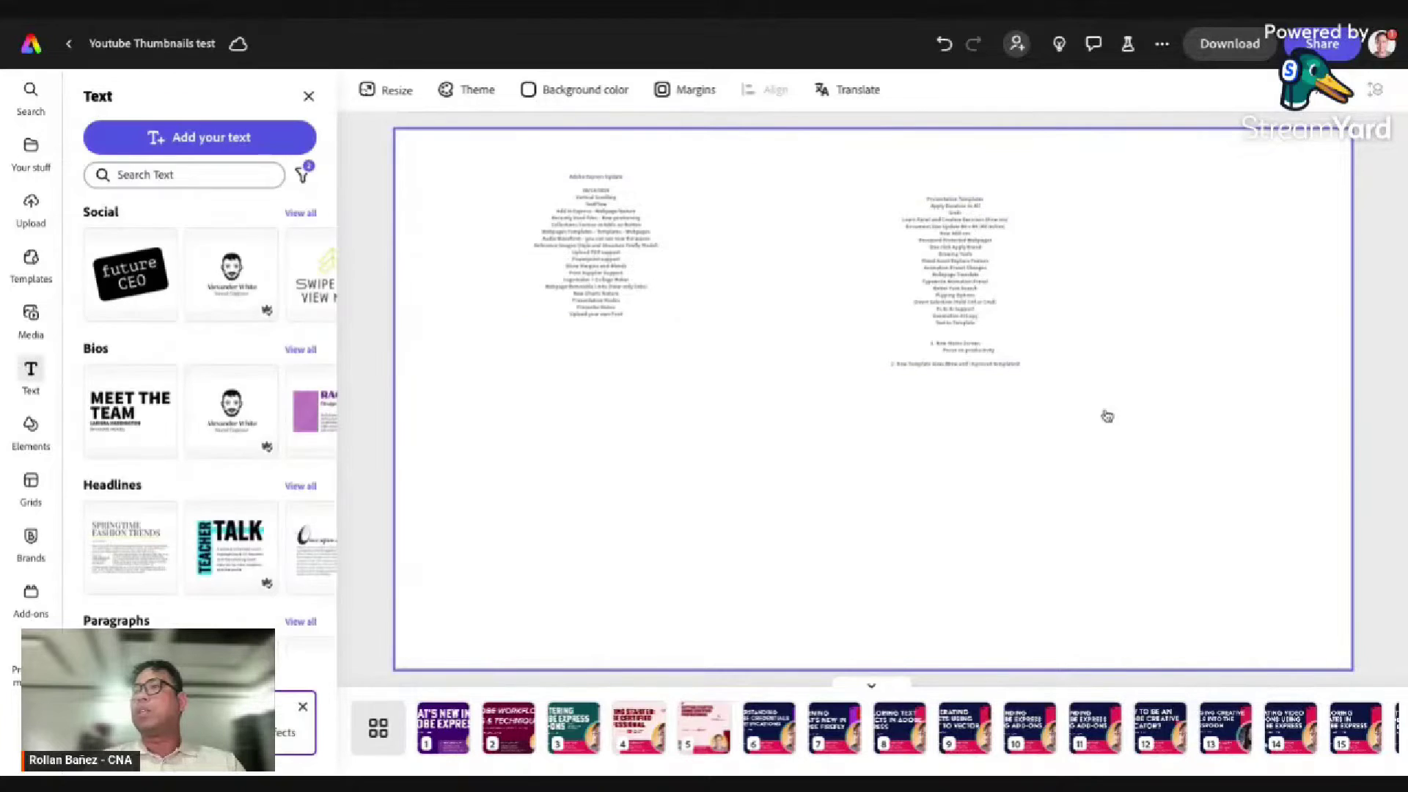
pyautogui.click(946, 334)
pyautogui.moveTo(955, 372); pyautogui.dragTo(949, 570)
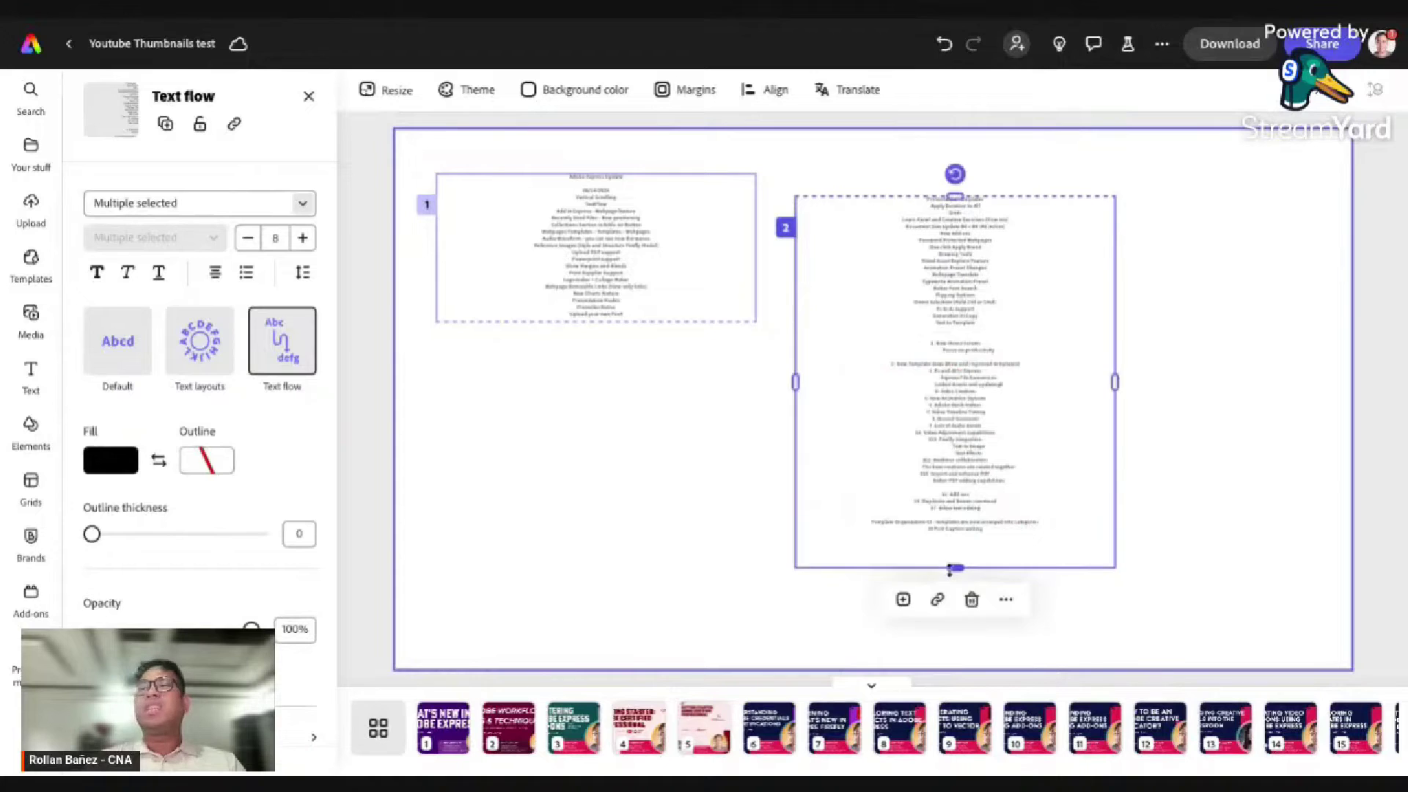
pyautogui.scroll(3, 962, 495)
pyautogui.scroll(-2, 962, 497)
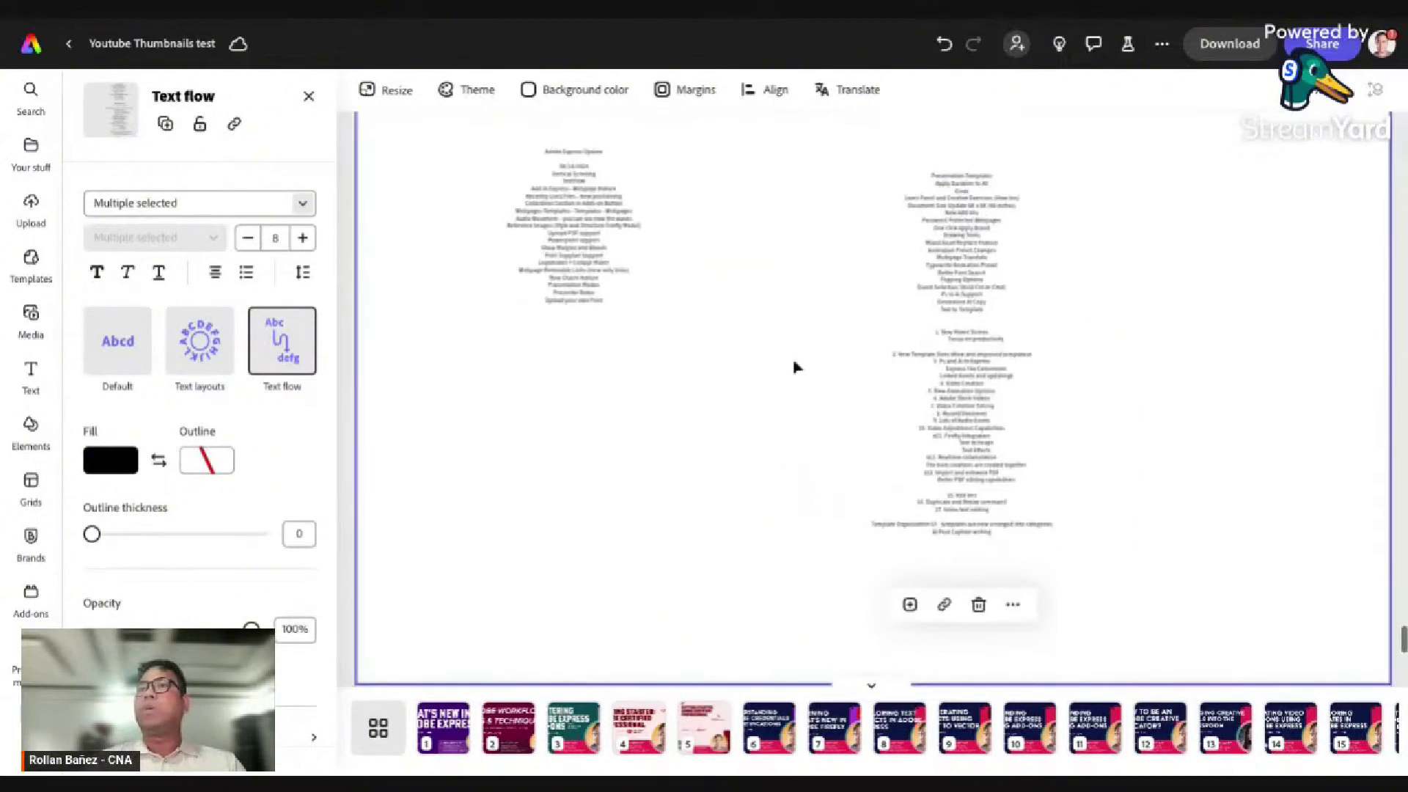
# Step: Select all the flowed text and raise its font size to 23
pyautogui.click(541, 273)
pyautogui.click(541, 274)
pyautogui.hotkey('ctrl', 'a')
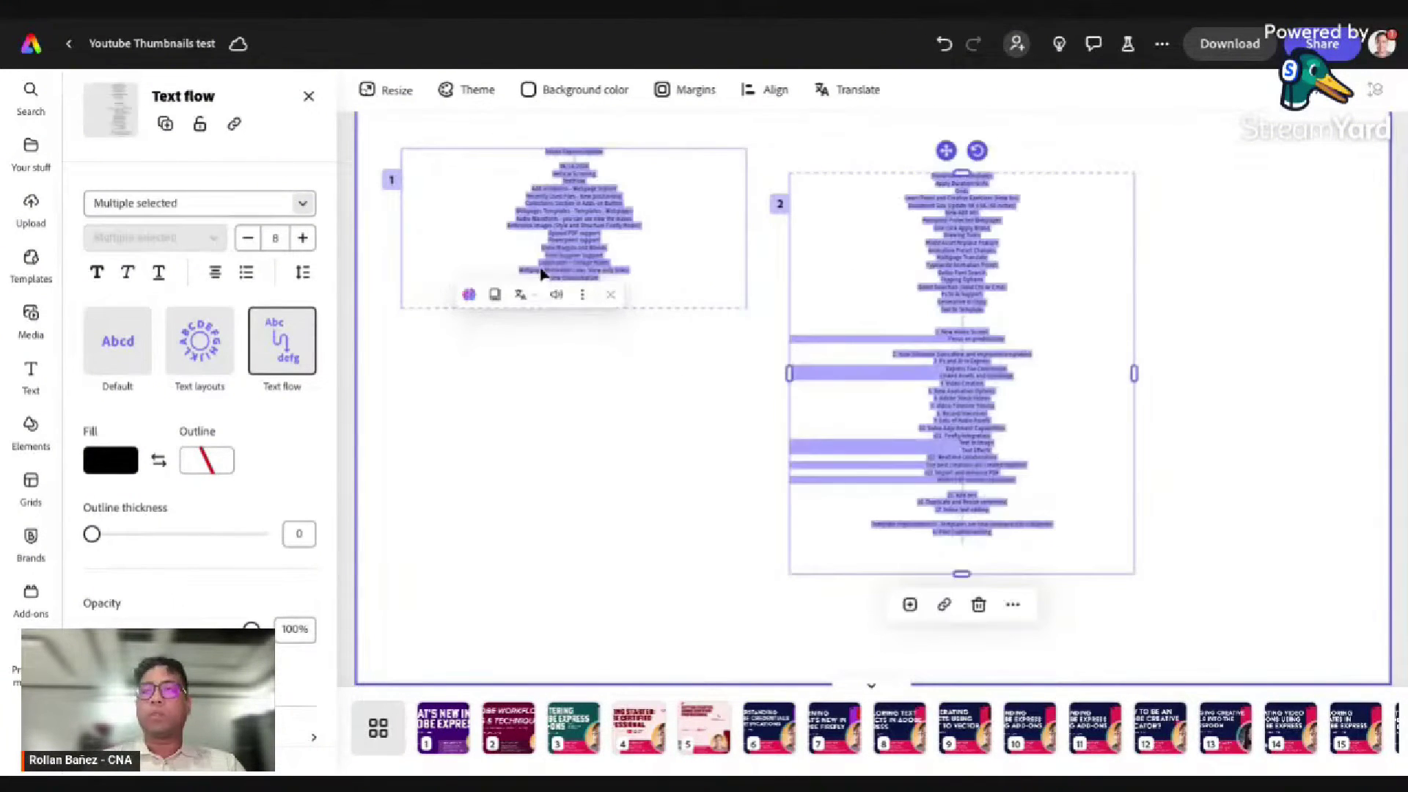
pyautogui.click(303, 239)
pyautogui.click(303, 239)
pyautogui.click(303, 239)
pyautogui.click(303, 239)
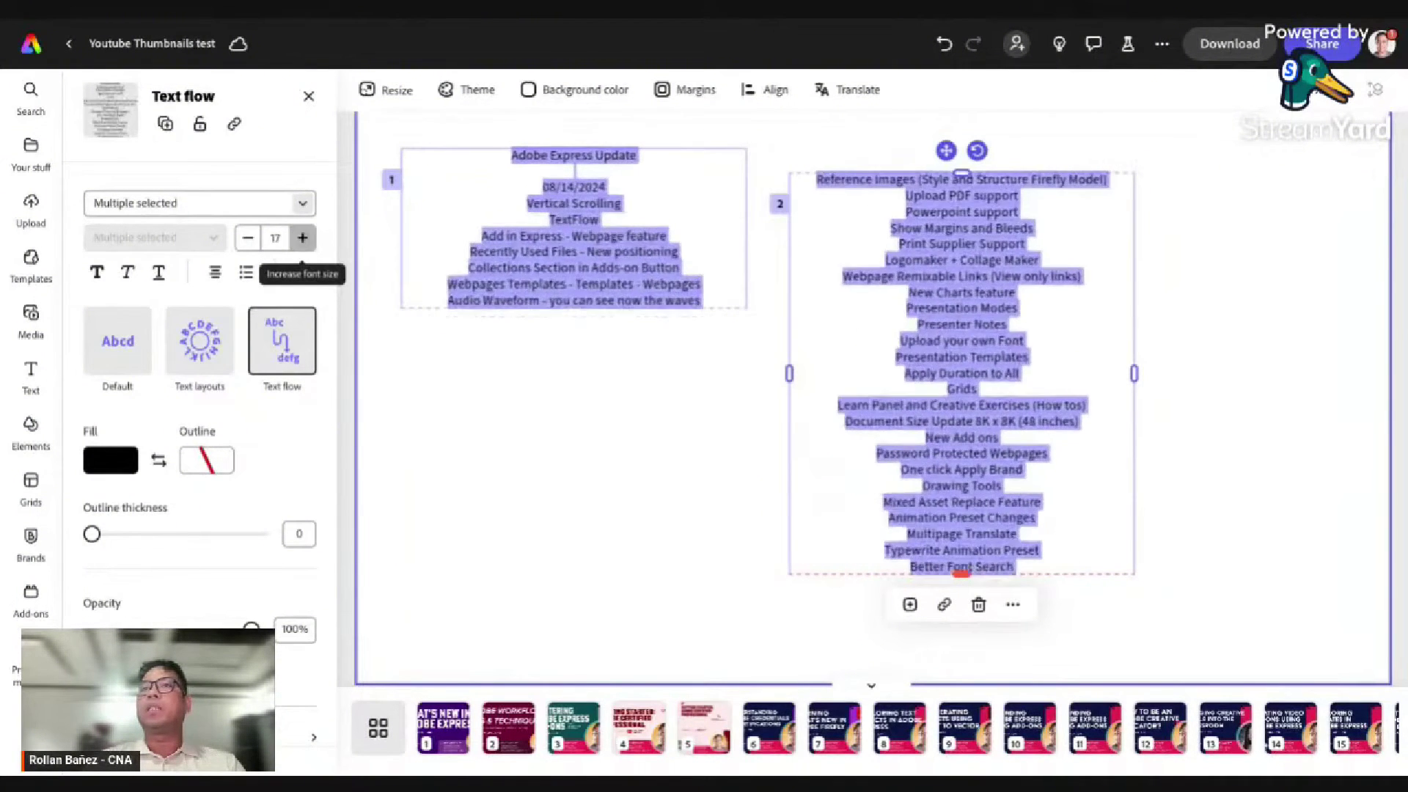
pyautogui.click(303, 238)
pyautogui.click(303, 238)
pyautogui.click(302, 238)
pyautogui.click(302, 237)
pyautogui.click(303, 238)
pyautogui.click(302, 237)
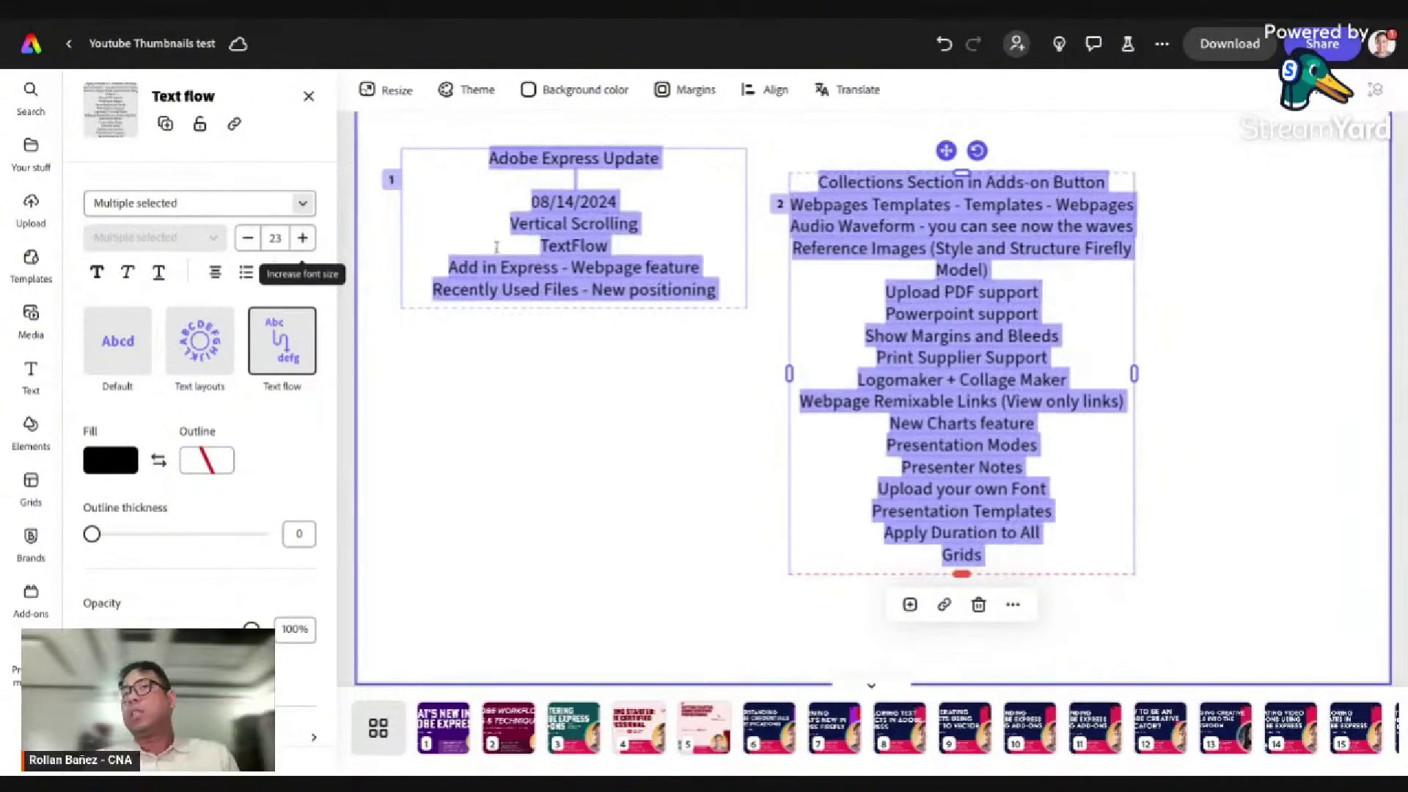
# Step: Left-align the text and nudge the second box up level with the first
pyautogui.click(215, 272)
pyautogui.click(180, 319)
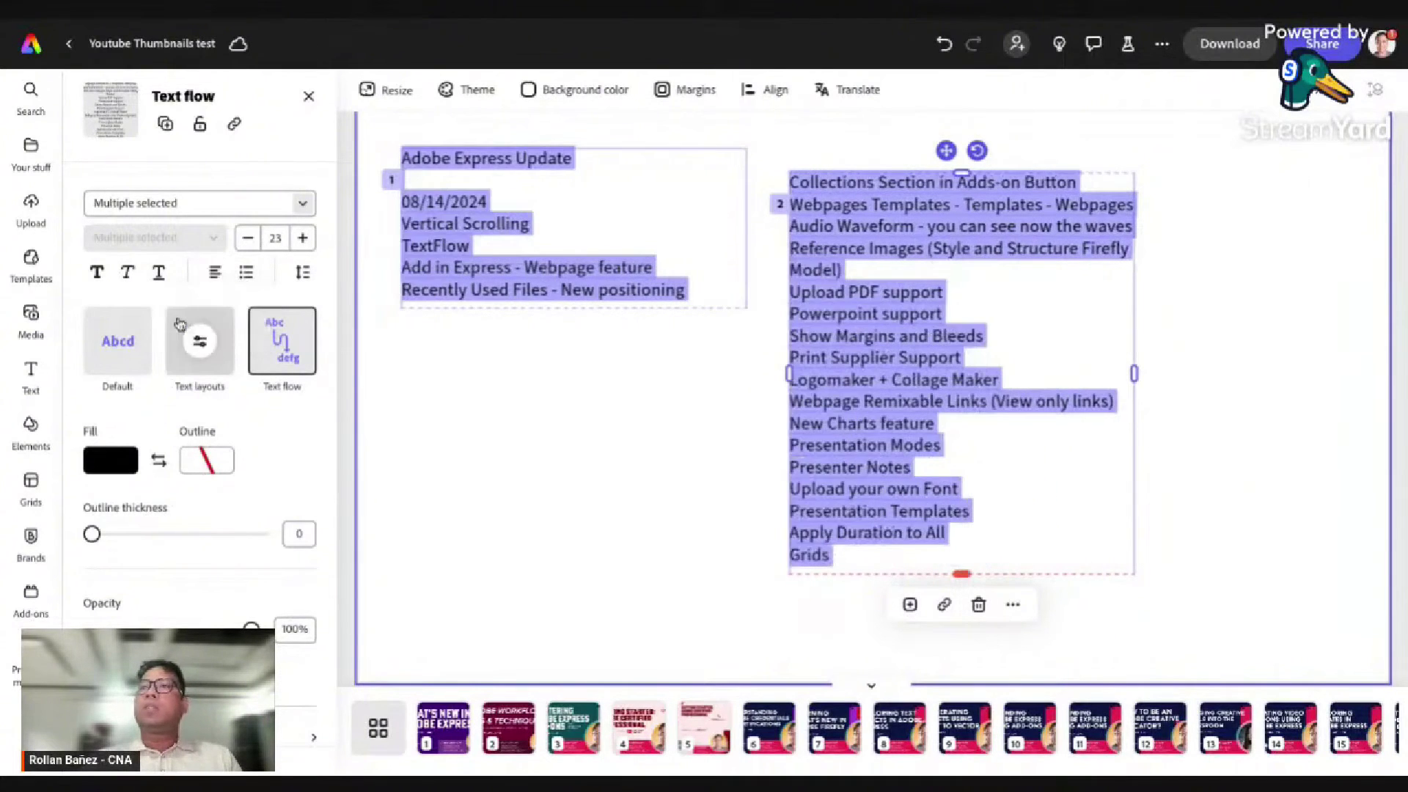
pyautogui.click(469, 449)
pyautogui.click(902, 356)
pyautogui.moveTo(903, 356); pyautogui.dragTo(877, 332)
# Step: Lengthen the first box, narrow both columns, and move the second closer to the first
pyautogui.click(518, 305)
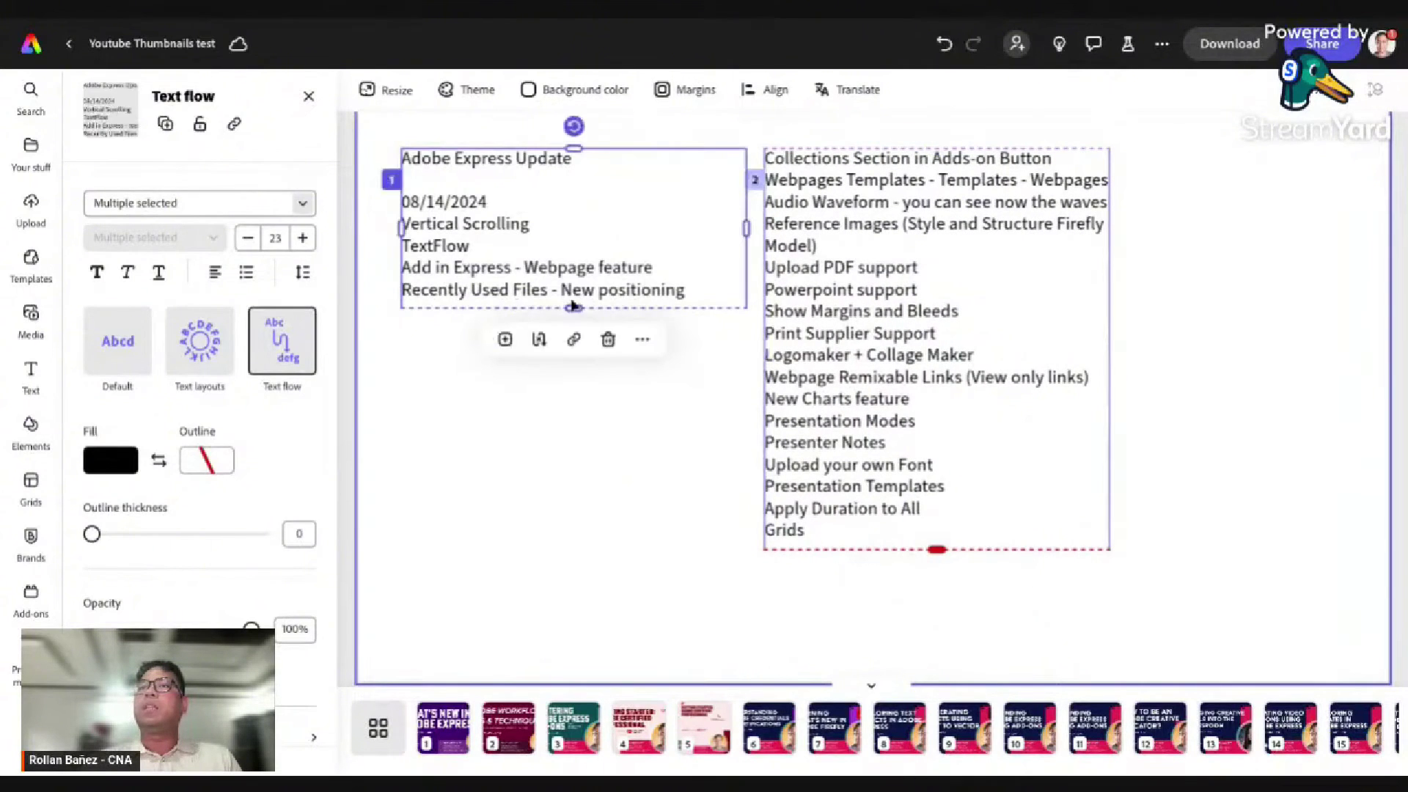
pyautogui.moveTo(574, 306); pyautogui.dragTo(550, 549)
pyautogui.click(867, 473)
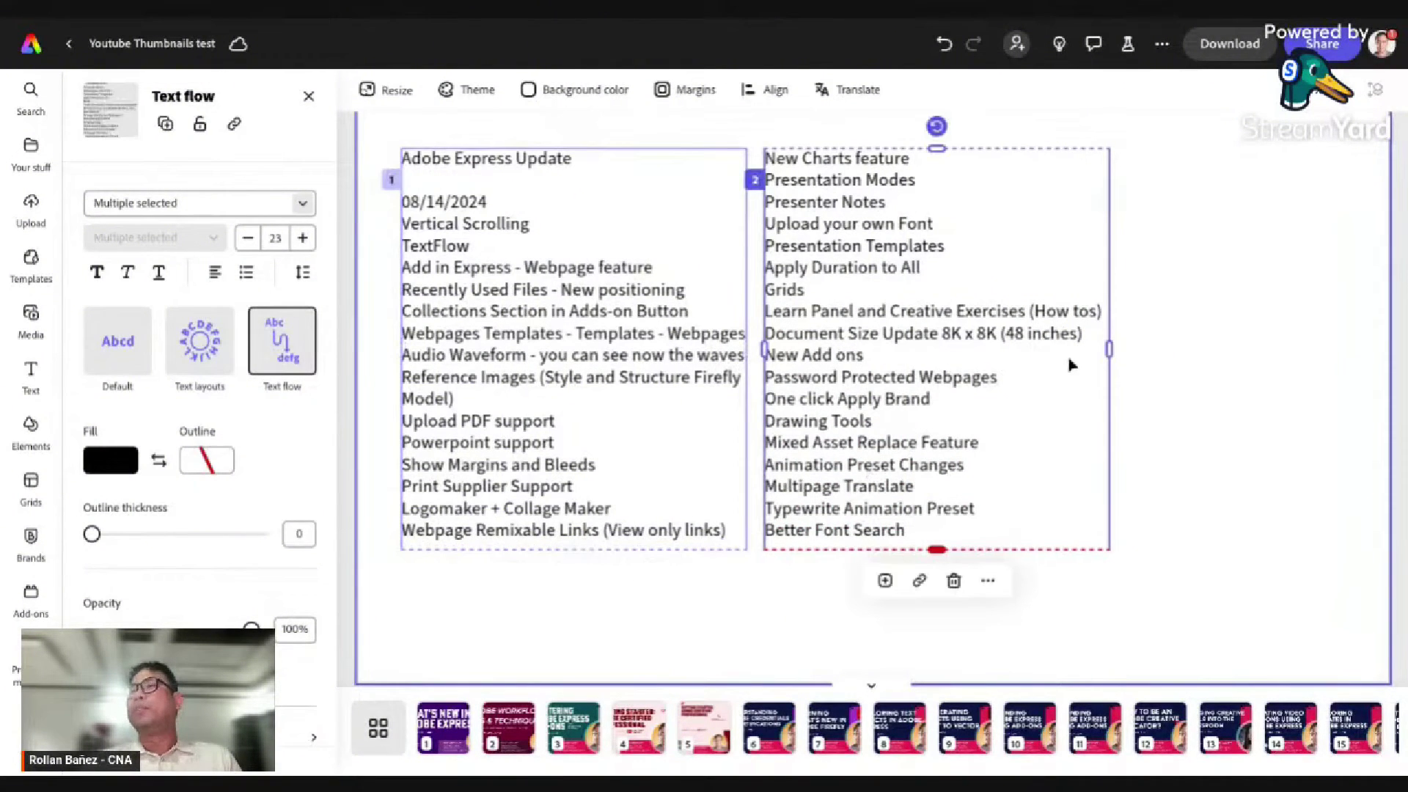
pyautogui.moveTo(1114, 352); pyautogui.dragTo(1043, 353)
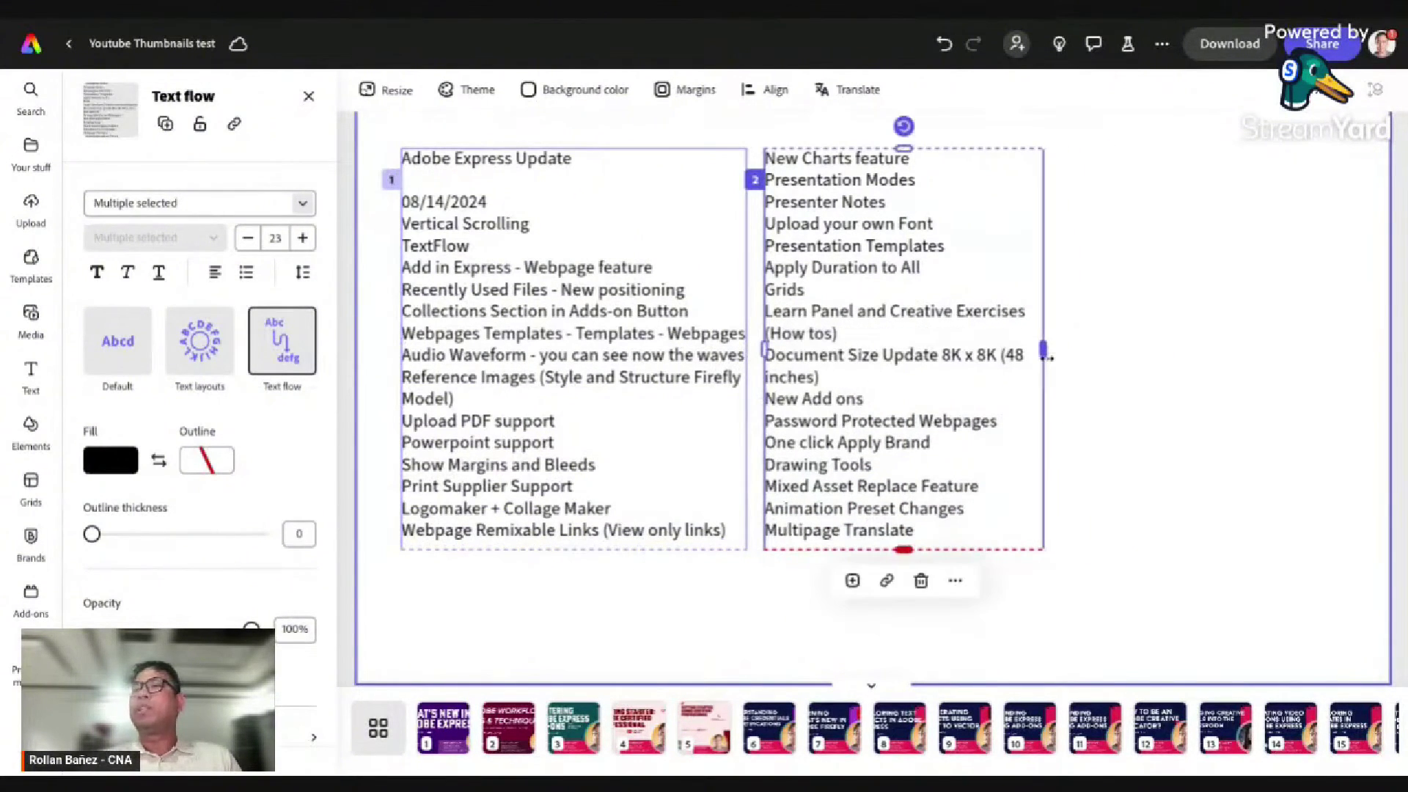
pyautogui.click(642, 366)
pyautogui.moveTo(747, 352); pyautogui.dragTo(670, 367)
pyautogui.moveTo(851, 370); pyautogui.dragTo(807, 387)
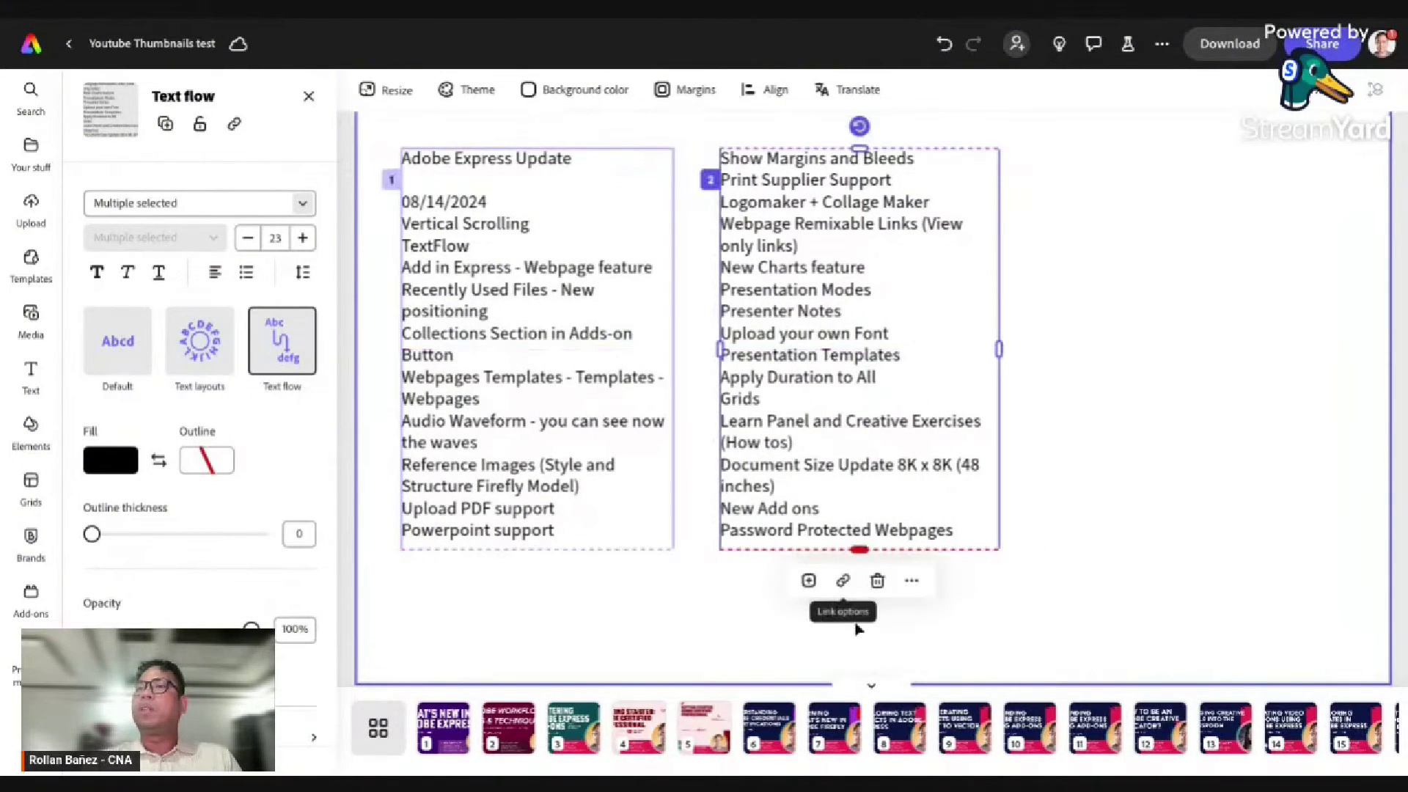
# Step: Add a third linked column and lengthen the first two columns to hold more lines
pyautogui.click(810, 582)
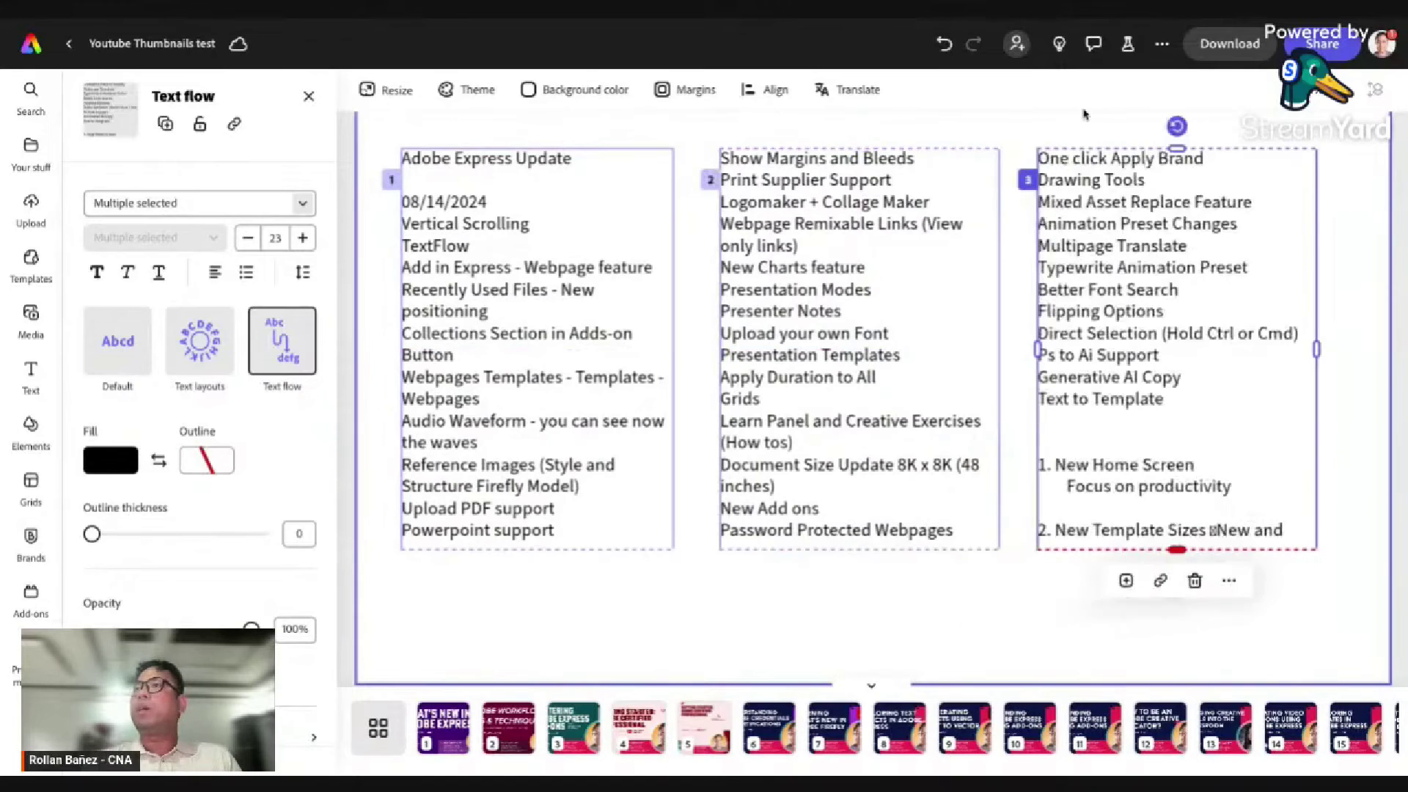
pyautogui.click(943, 619)
pyautogui.click(1104, 499)
pyautogui.click(843, 477)
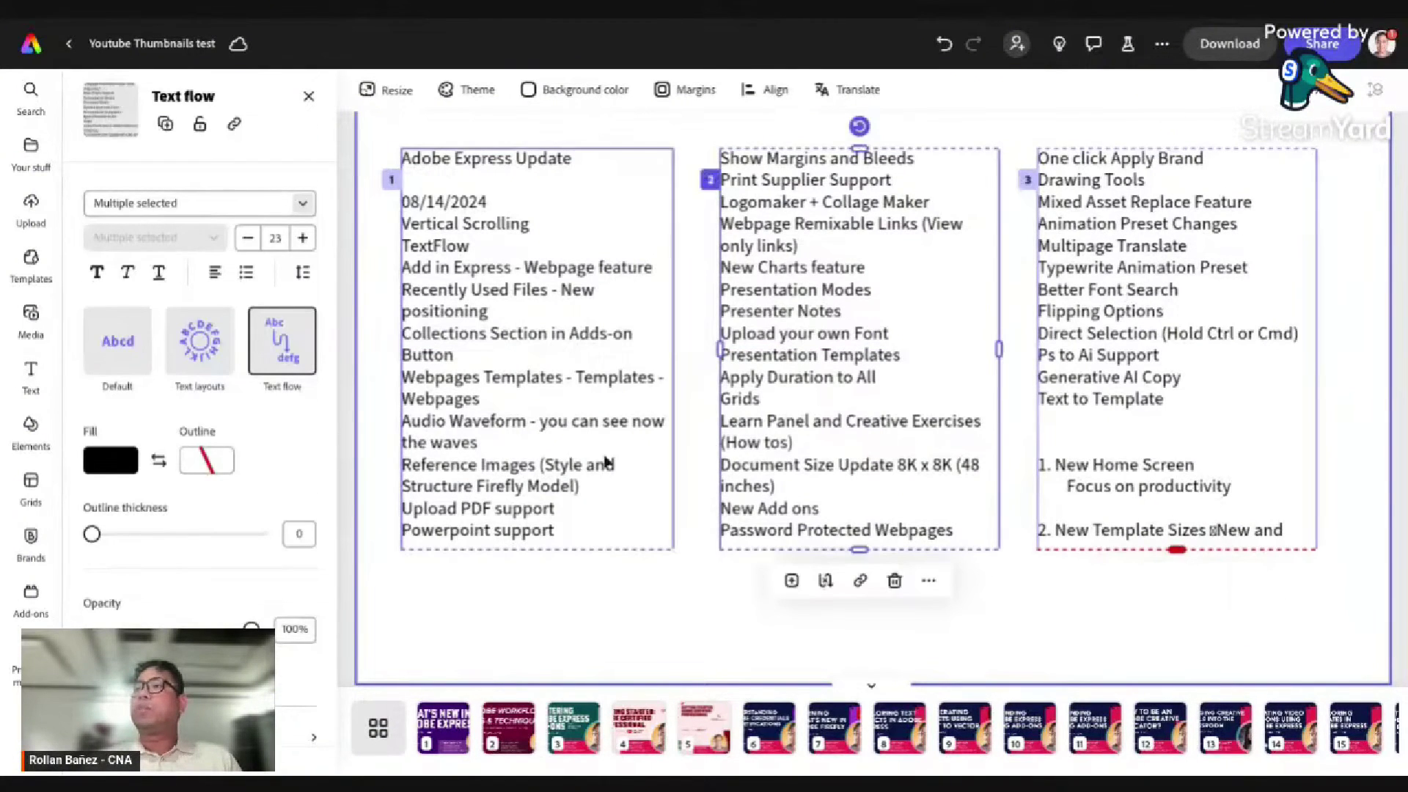
pyautogui.click(588, 462)
pyautogui.click(805, 453)
pyautogui.click(622, 503)
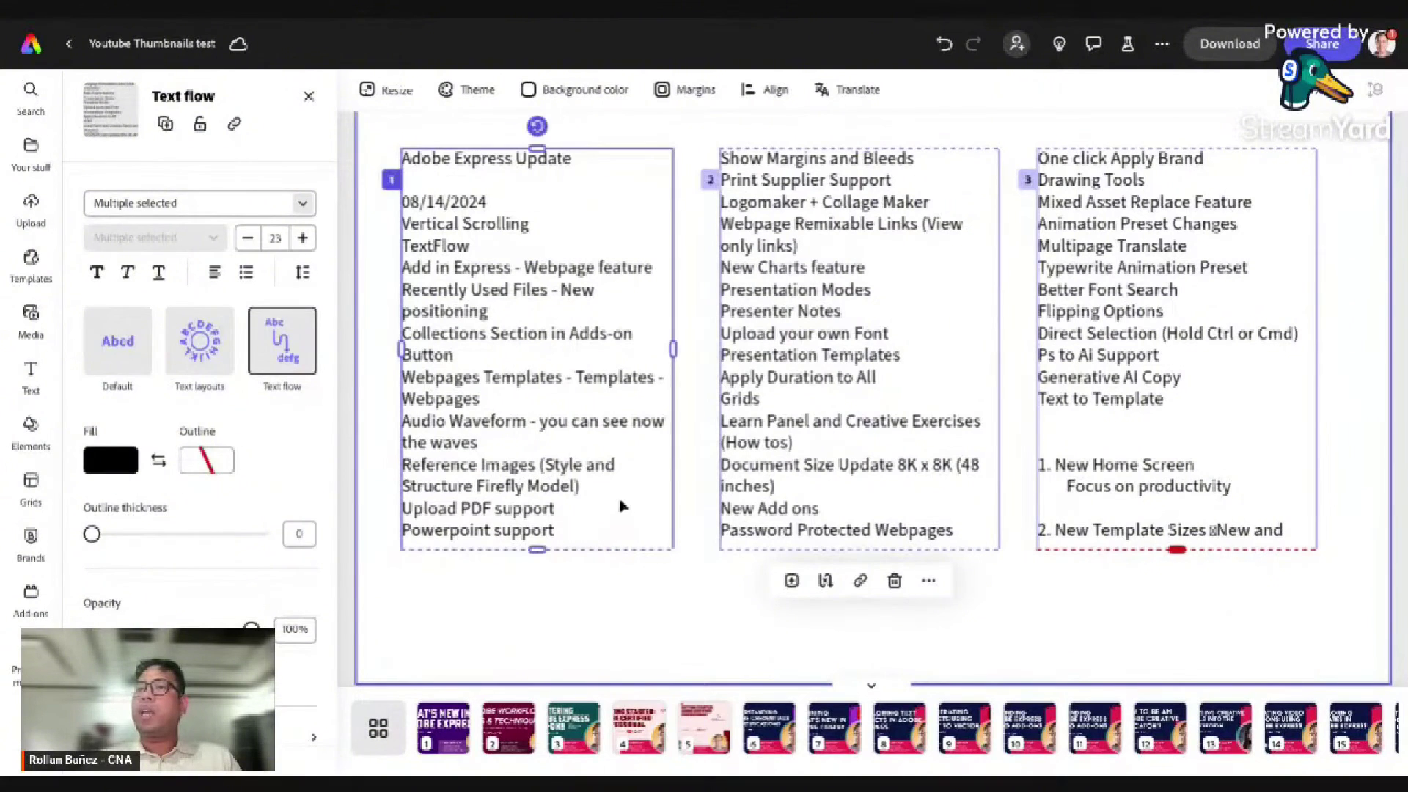
pyautogui.moveTo(537, 550); pyautogui.dragTo(538, 632)
pyautogui.click(816, 534)
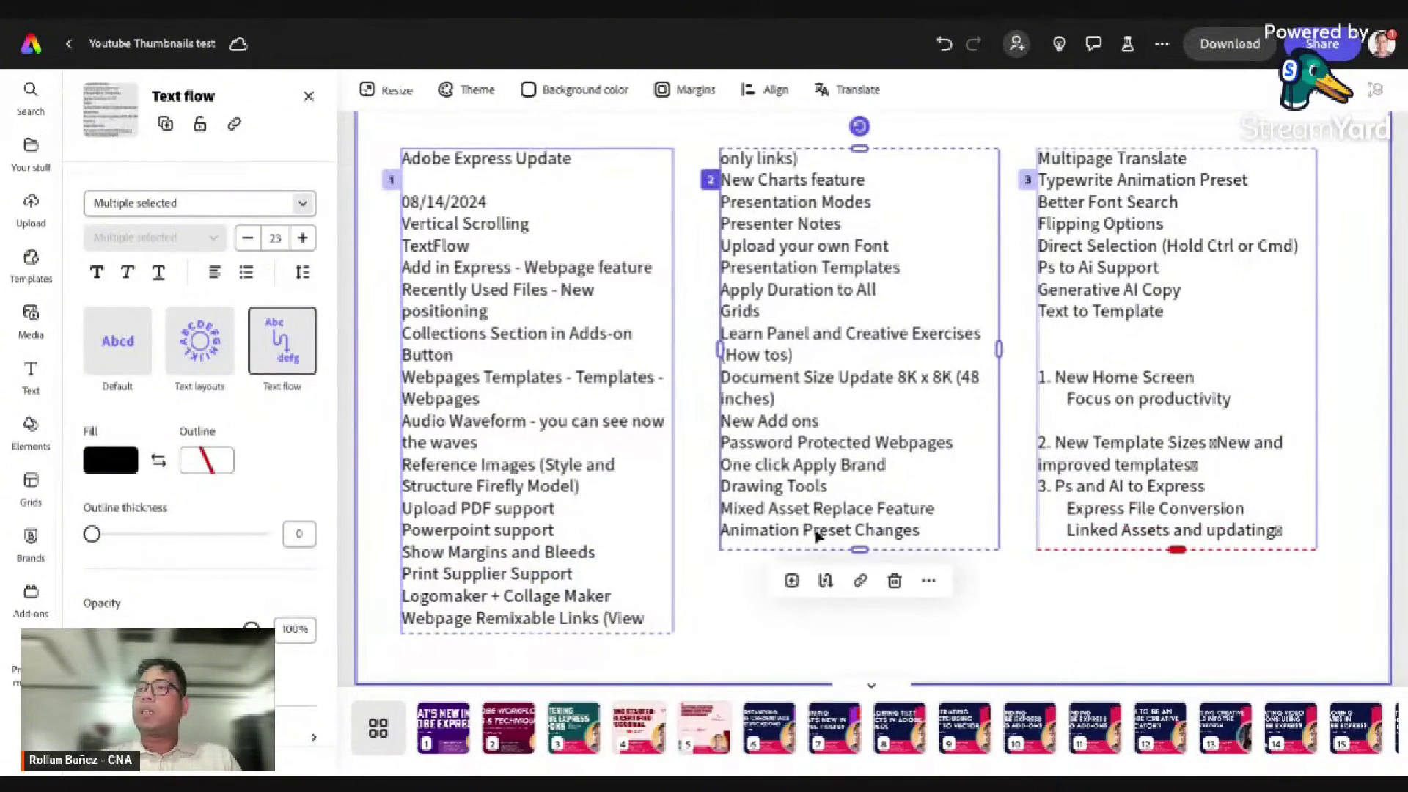
pyautogui.moveTo(859, 550); pyautogui.dragTo(848, 639)
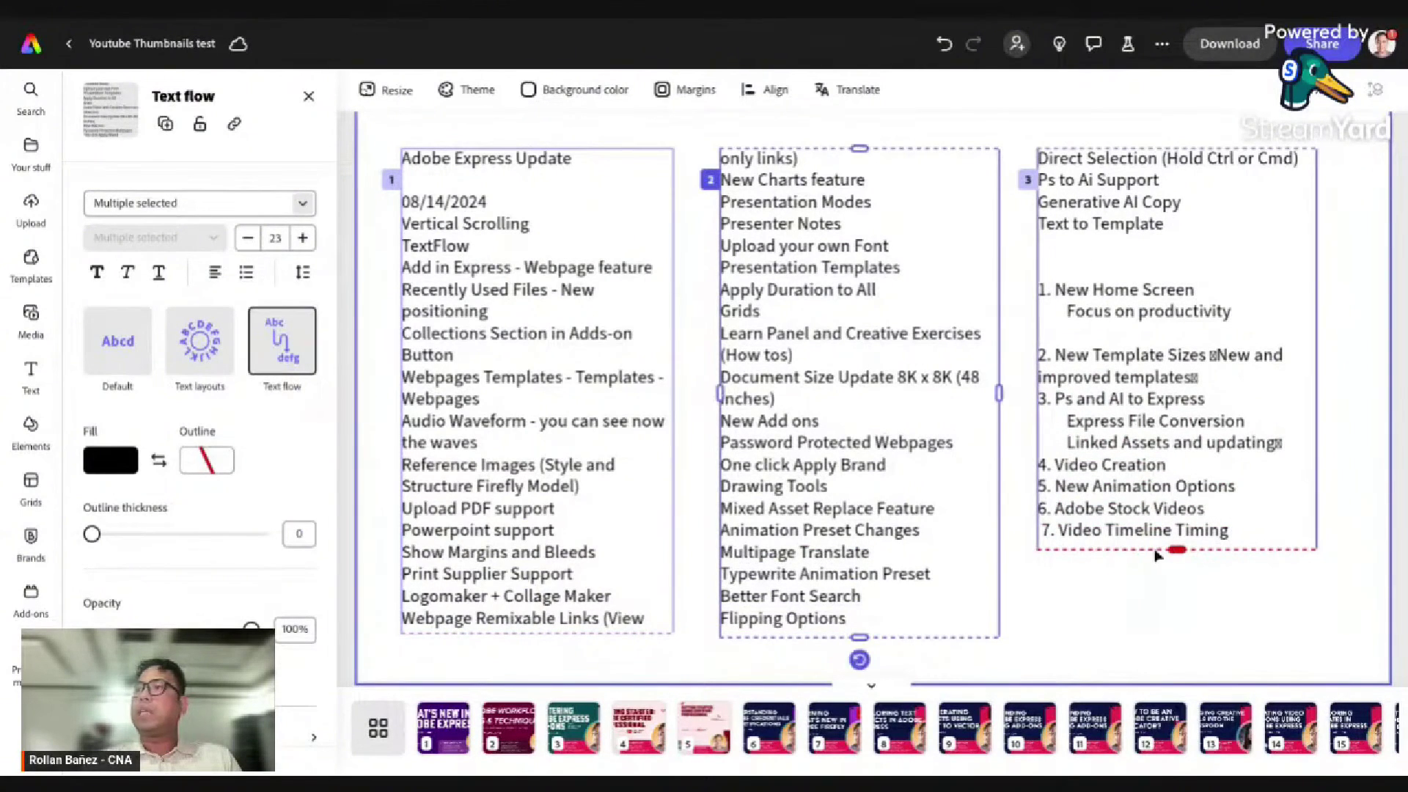
pyautogui.click(1172, 494)
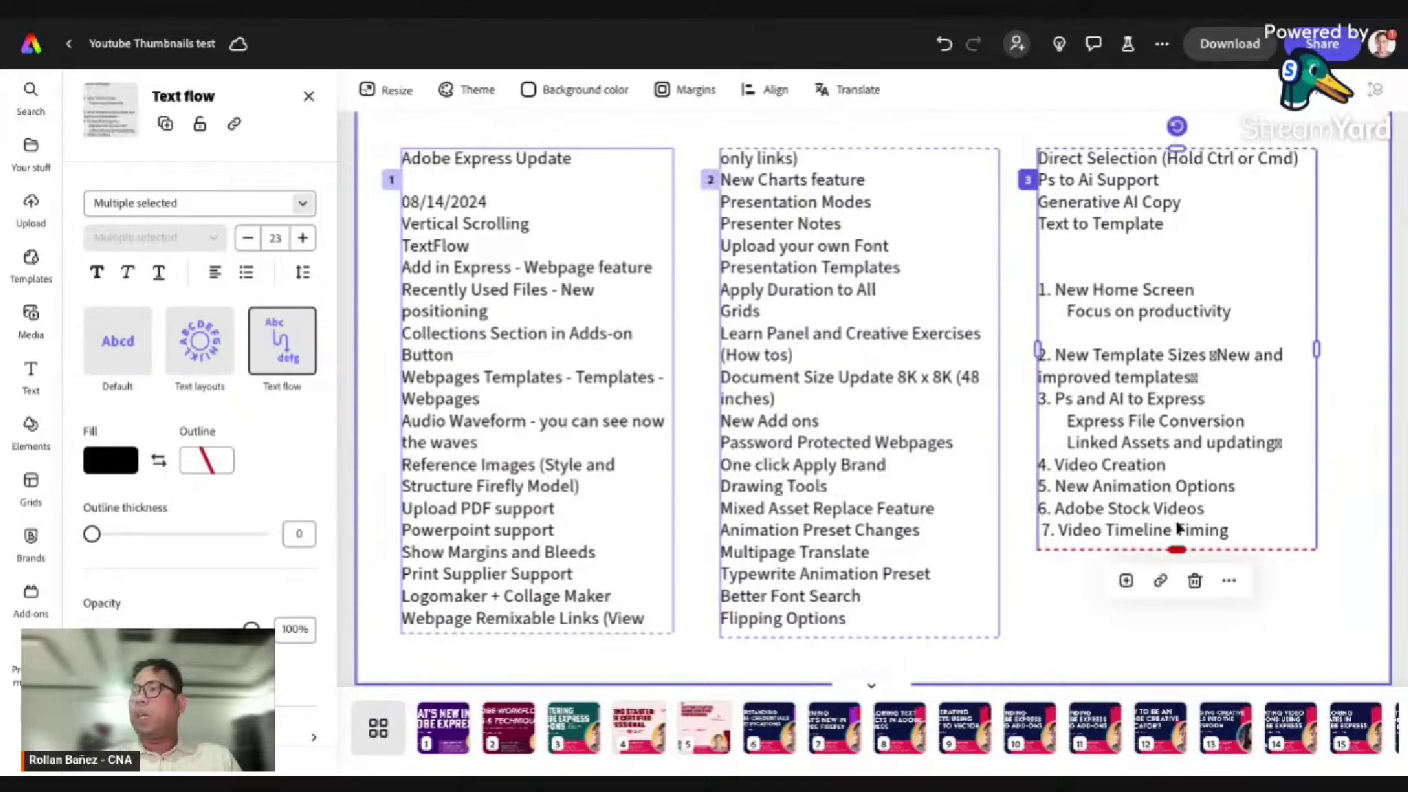
# Step: Lengthen the third column and shrink the list text to size 19
pyautogui.moveTo(1178, 549); pyautogui.dragTo(1175, 637)
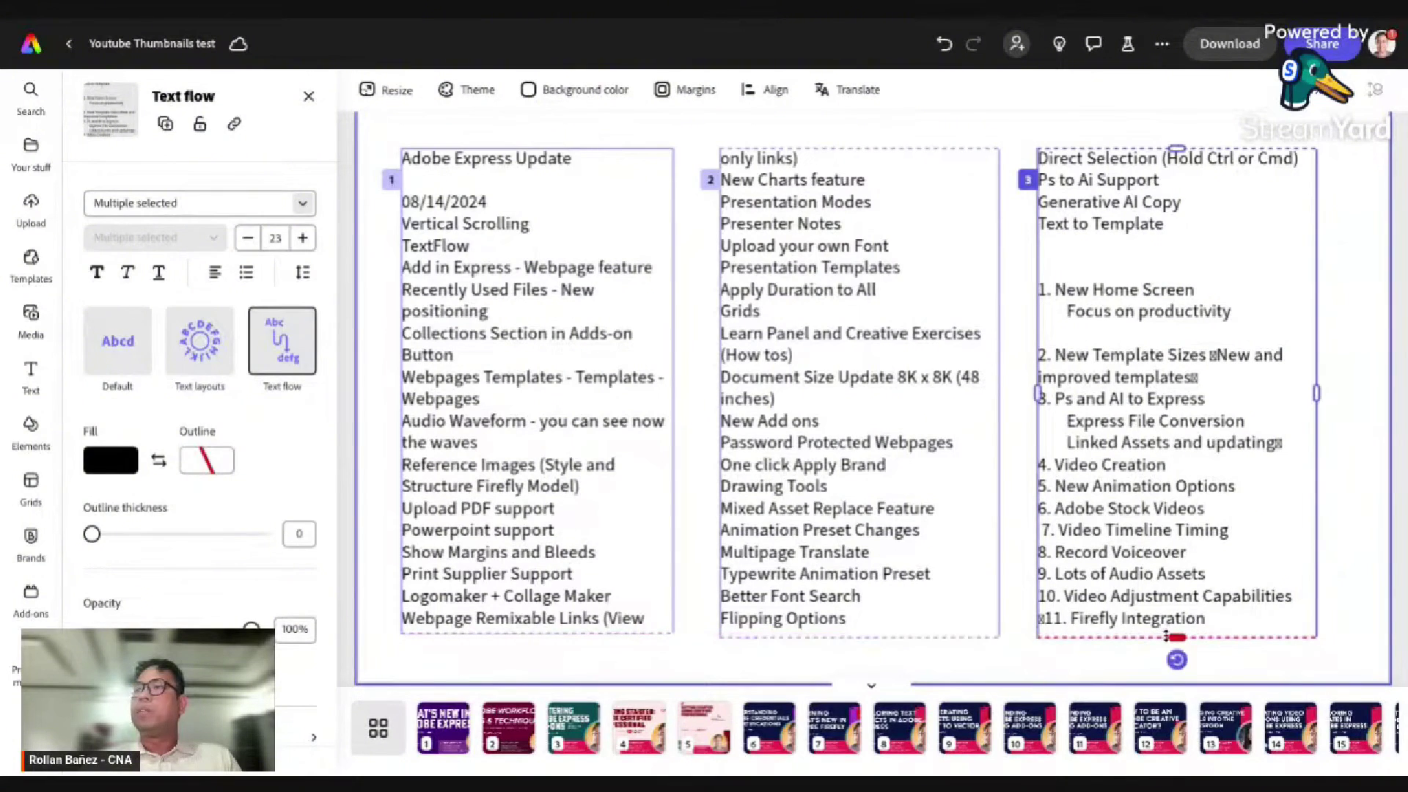
pyautogui.click(247, 246)
pyautogui.click(247, 247)
pyautogui.click(247, 246)
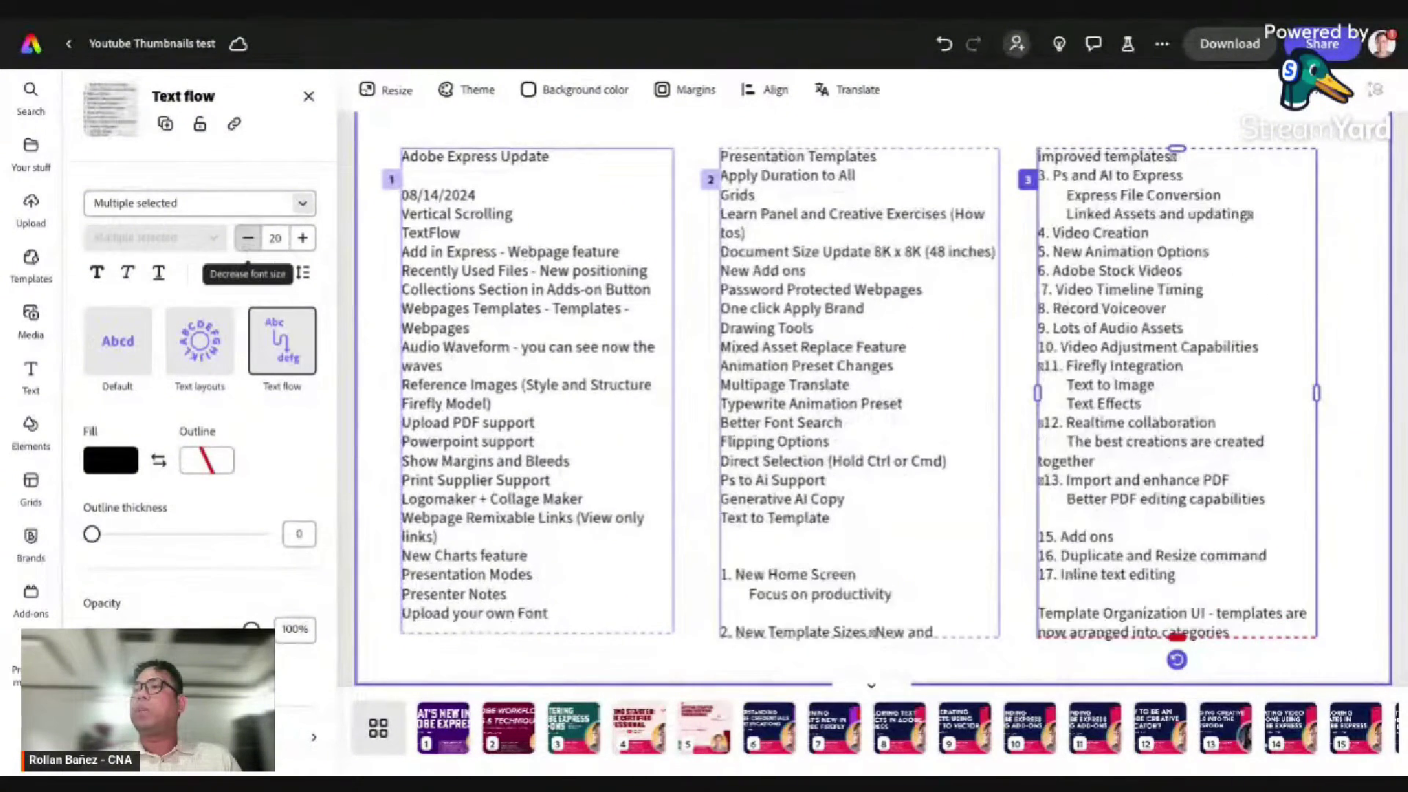
pyautogui.click(248, 240)
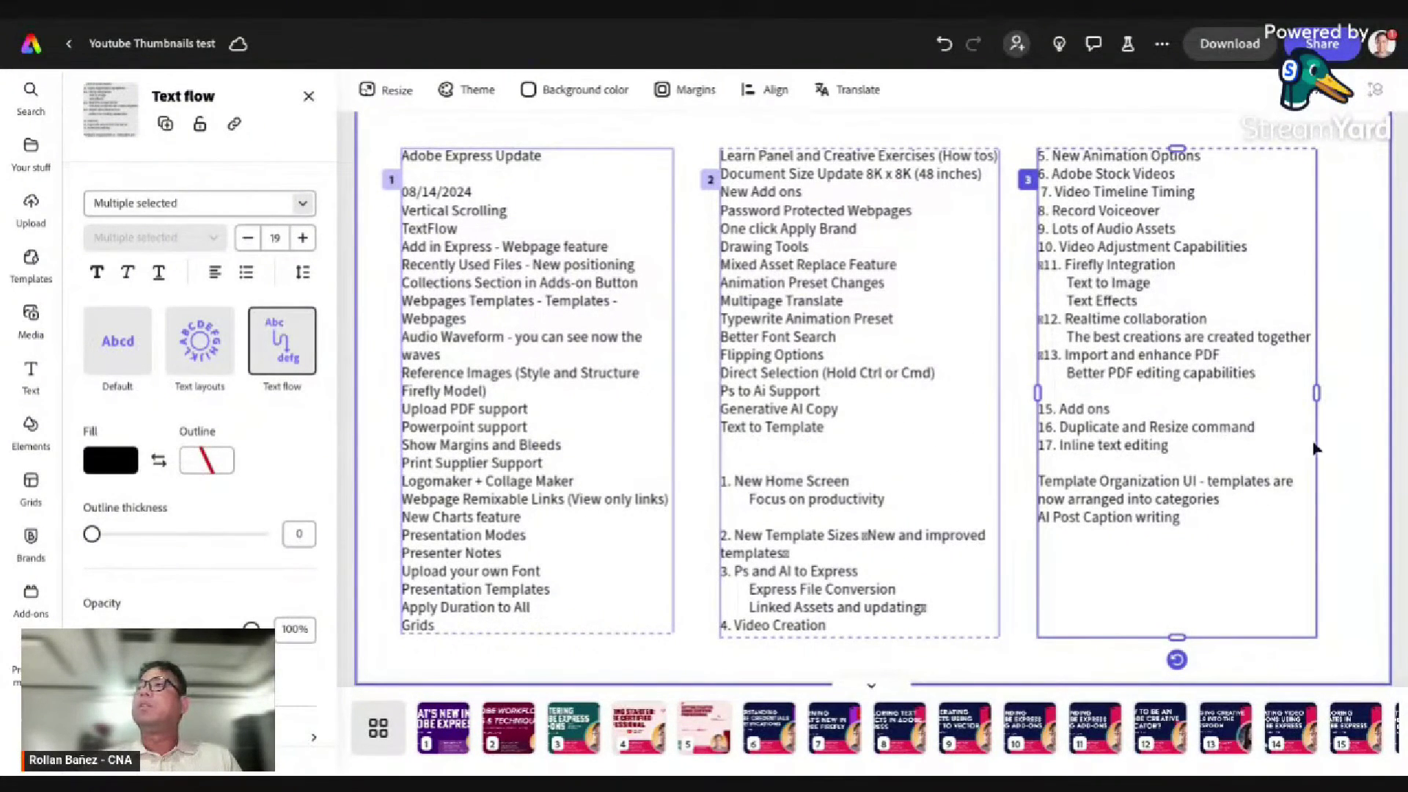
# Step: Check that the list ends at 'AI Post Caption writing', then reselect the third text box
pyautogui.click(1332, 457)
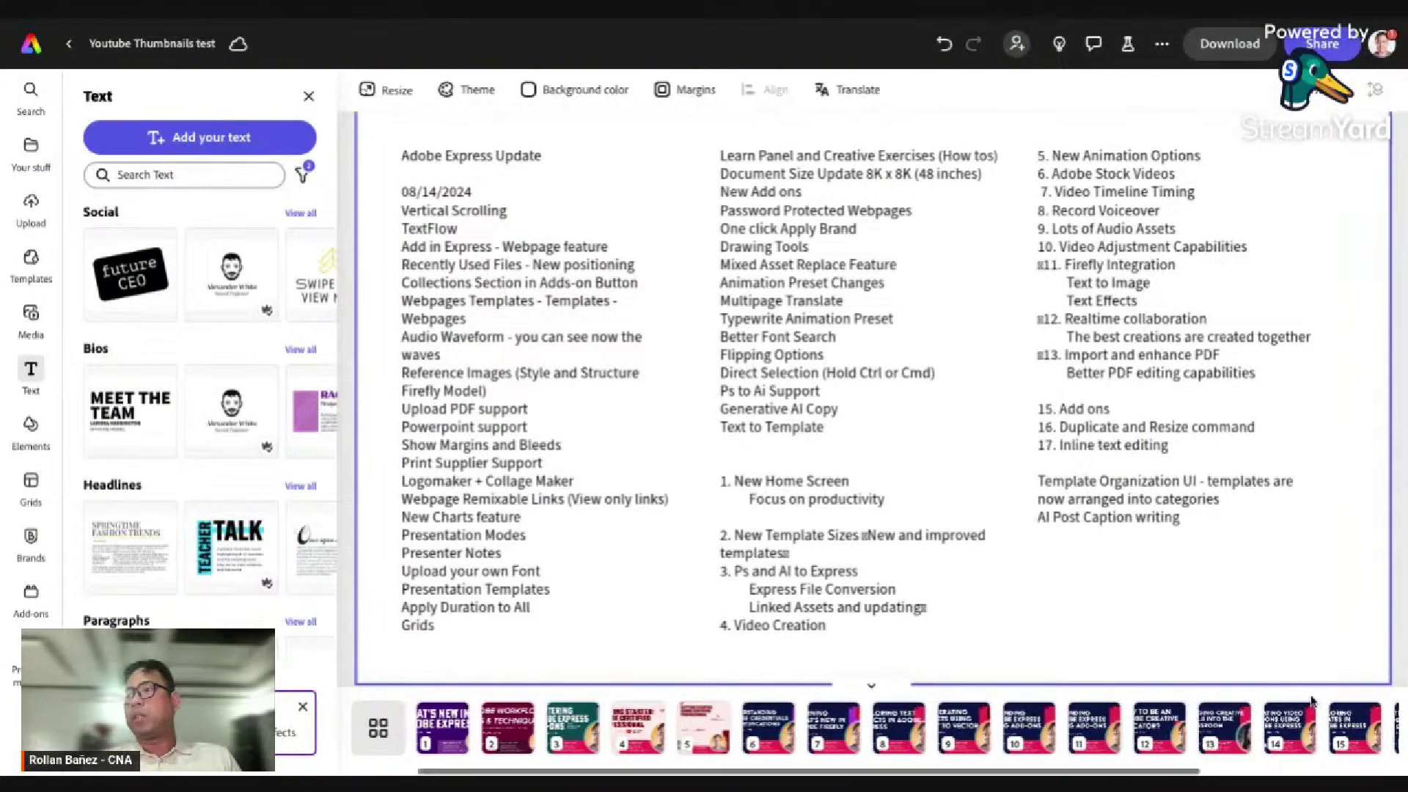
pyautogui.hscroll(4, 1306, 727)
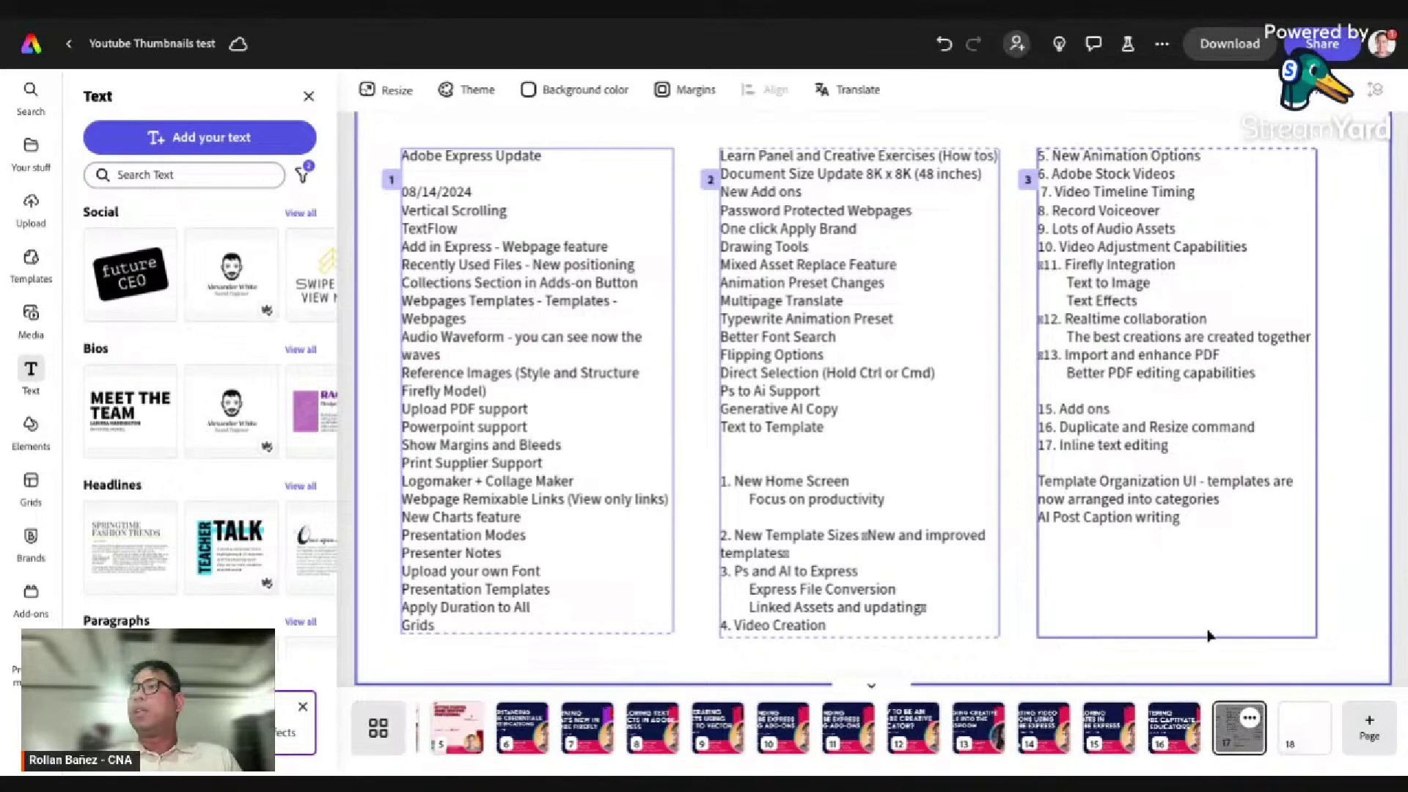
pyautogui.click(1199, 543)
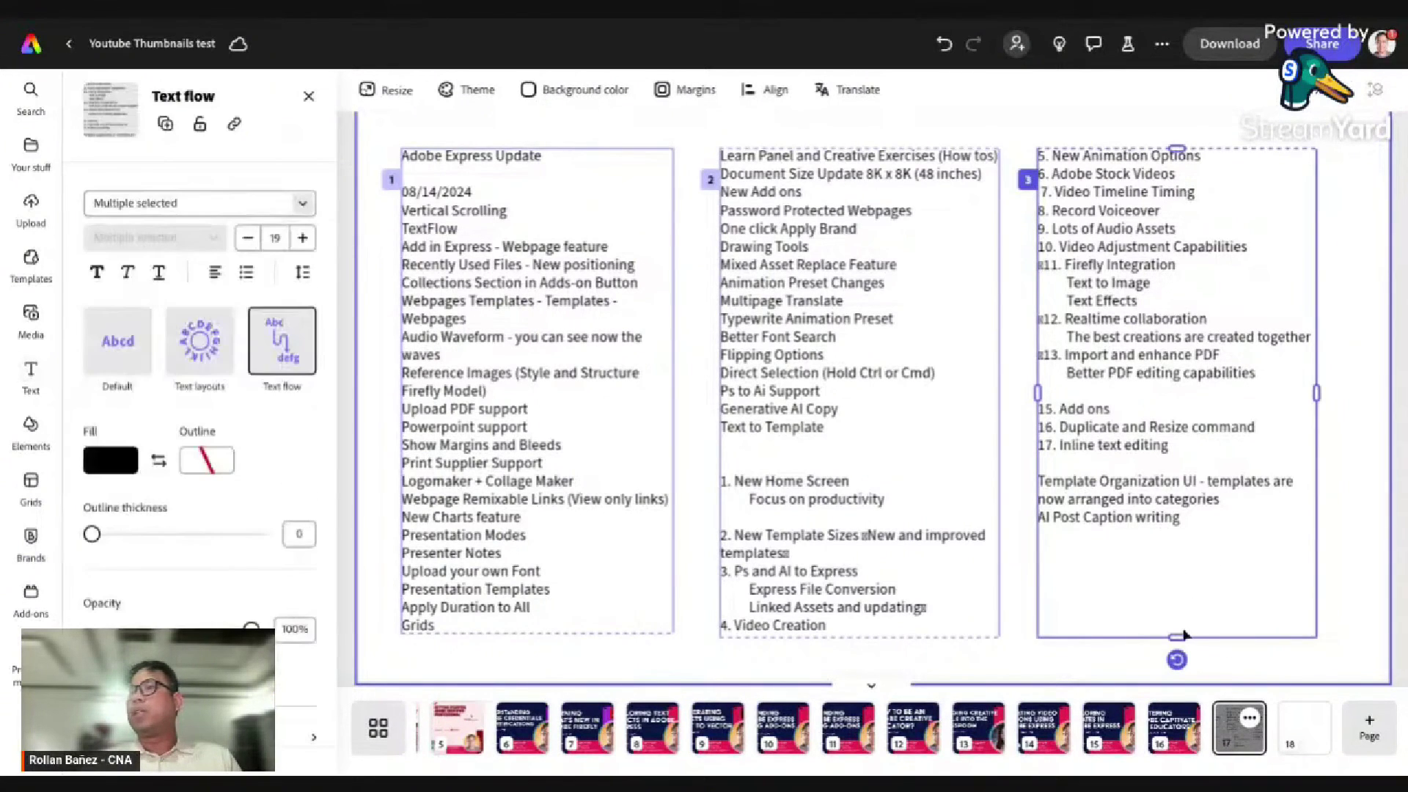